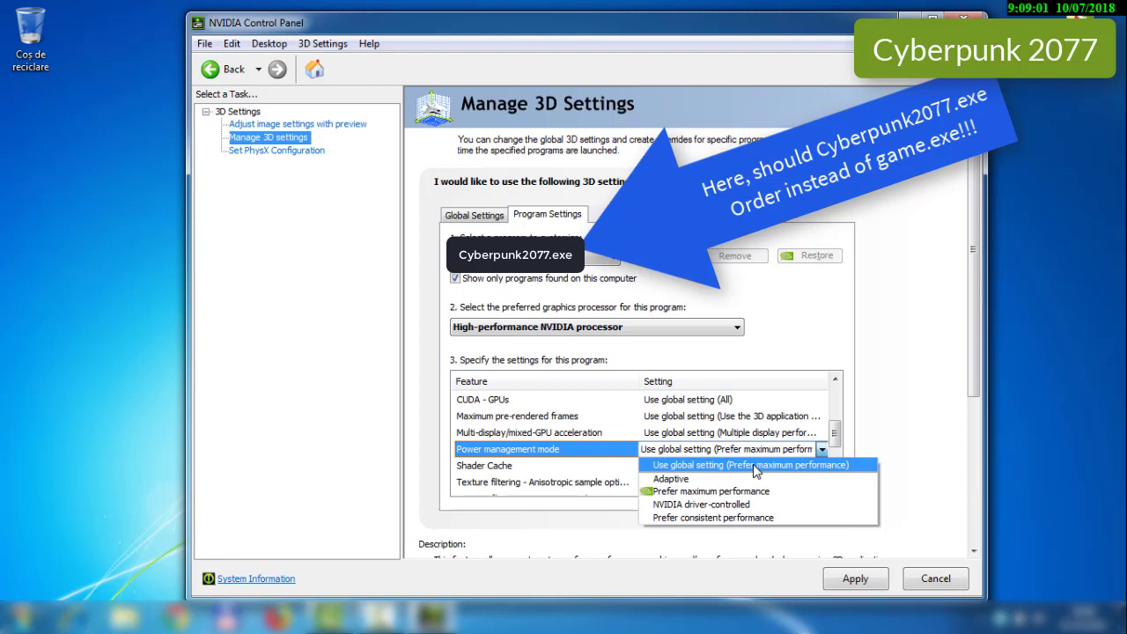
# Set the program's power management mode to Prefer maximum performance and its texture filtering quality to High performance.
pyautogui.click(750, 492)
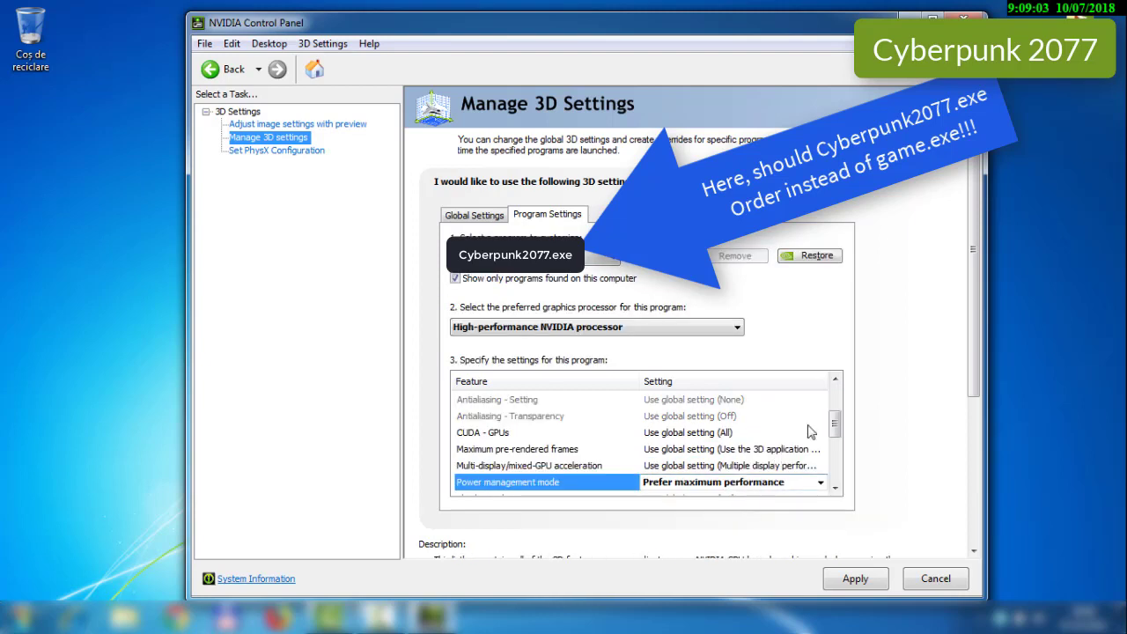
pyautogui.moveTo(835, 429); pyautogui.dragTo(837, 464)
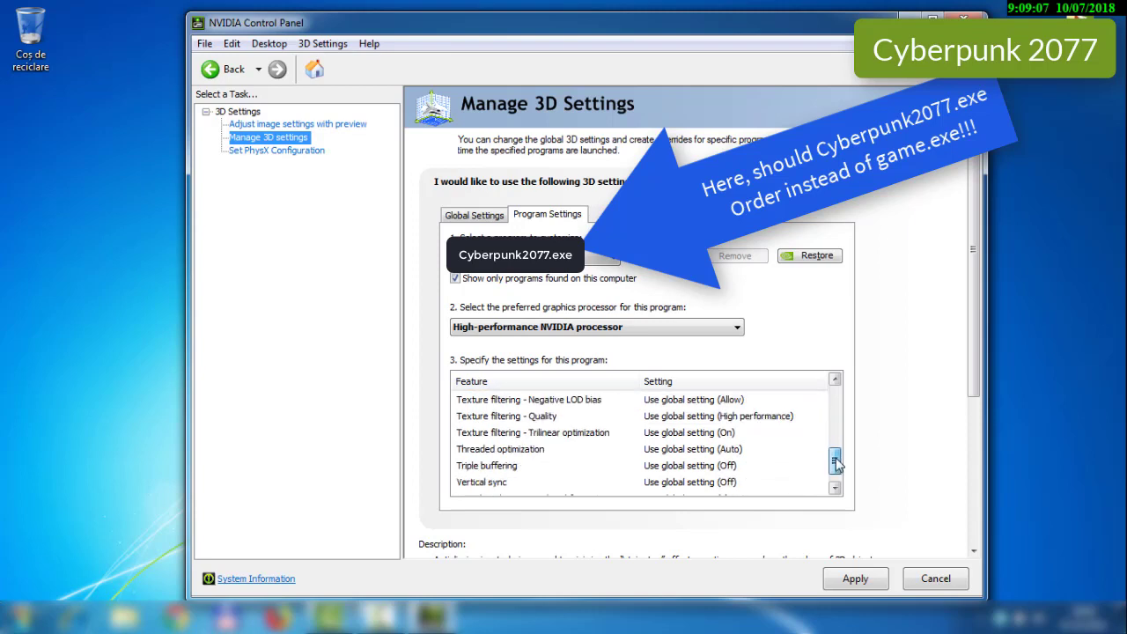
pyautogui.click(779, 417)
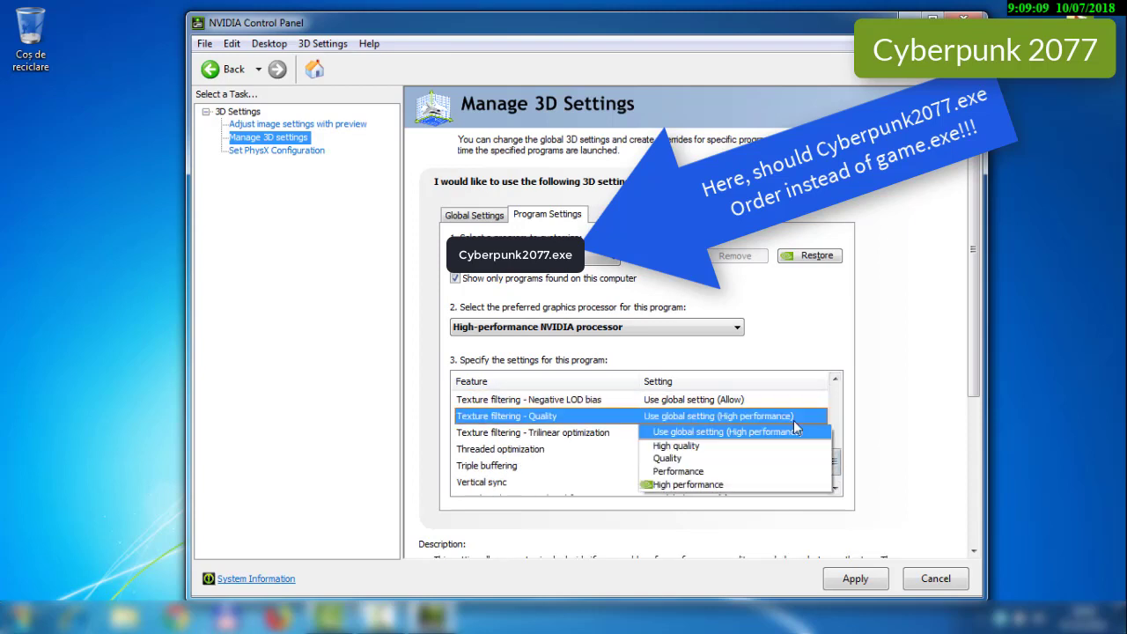
pyautogui.click(692, 484)
# Turn off anisotropic sample optimization for texture filtering in the program's settings, and close the NVIDIA Control Panel.
pyautogui.moveTo(835, 445); pyautogui.dragTo(839, 476)
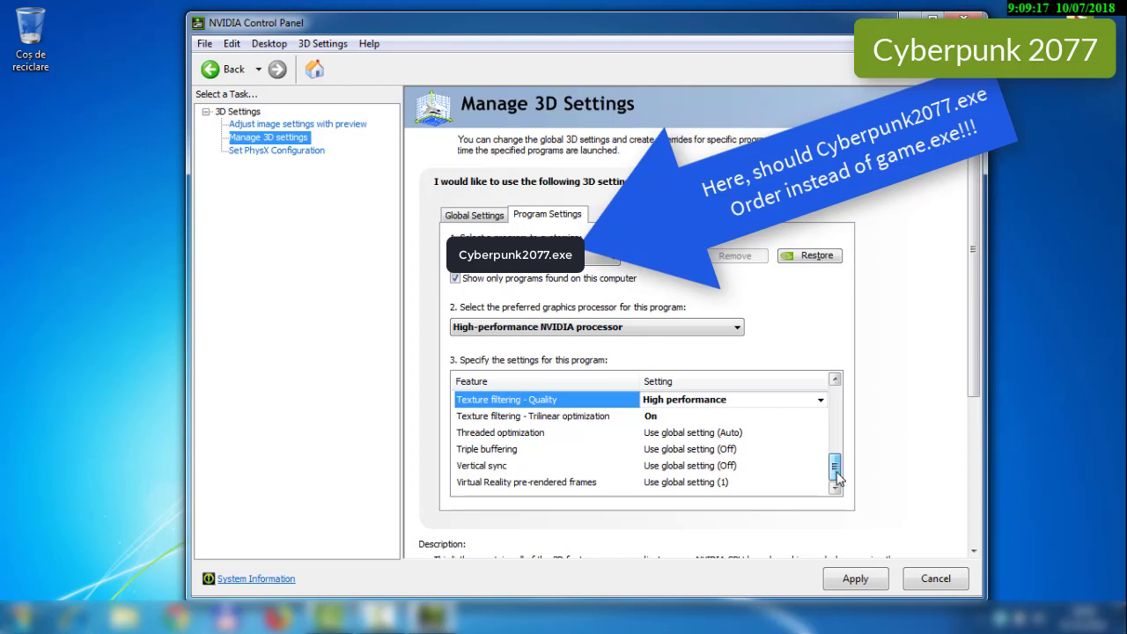
pyautogui.moveTo(838, 472); pyautogui.dragTo(835, 443)
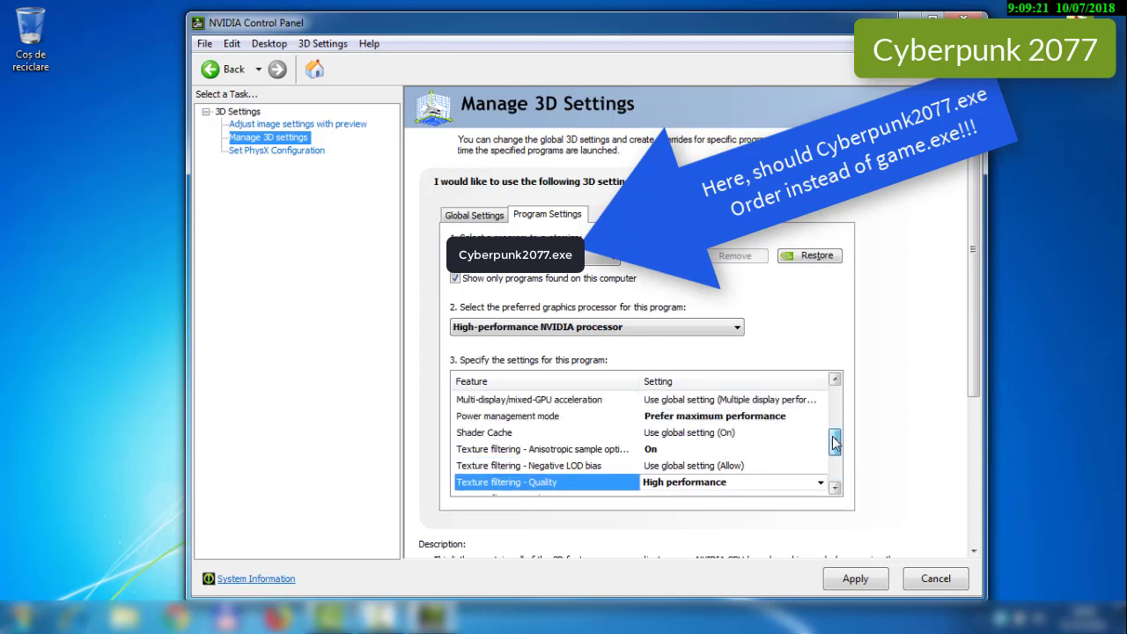
pyautogui.click(692, 451)
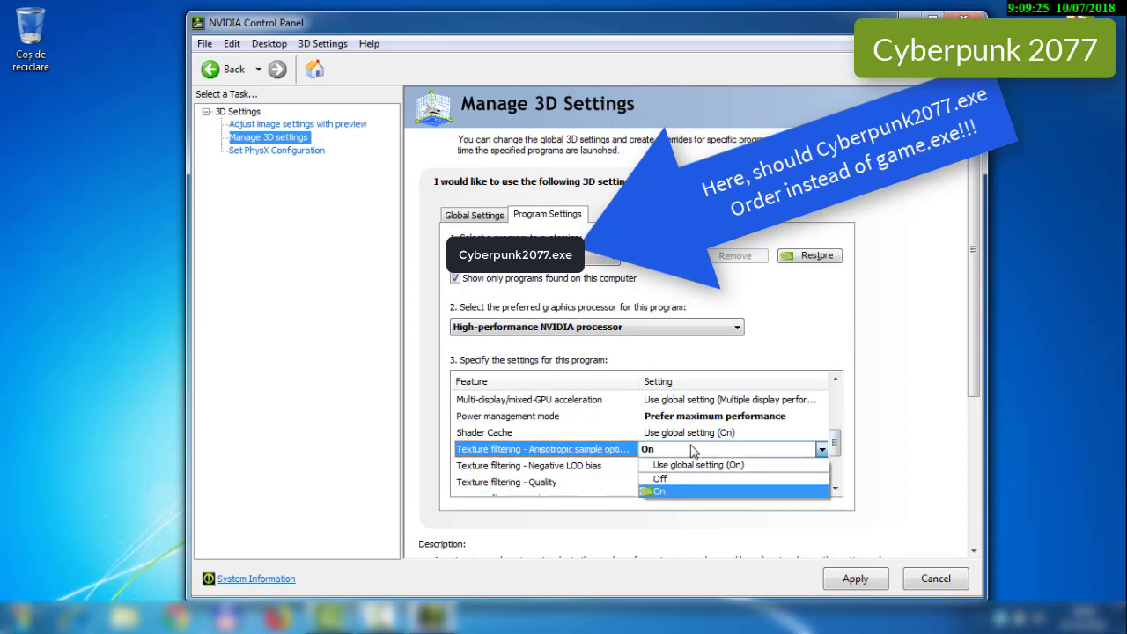
pyautogui.click(660, 479)
pyautogui.scroll(1, 783, 432)
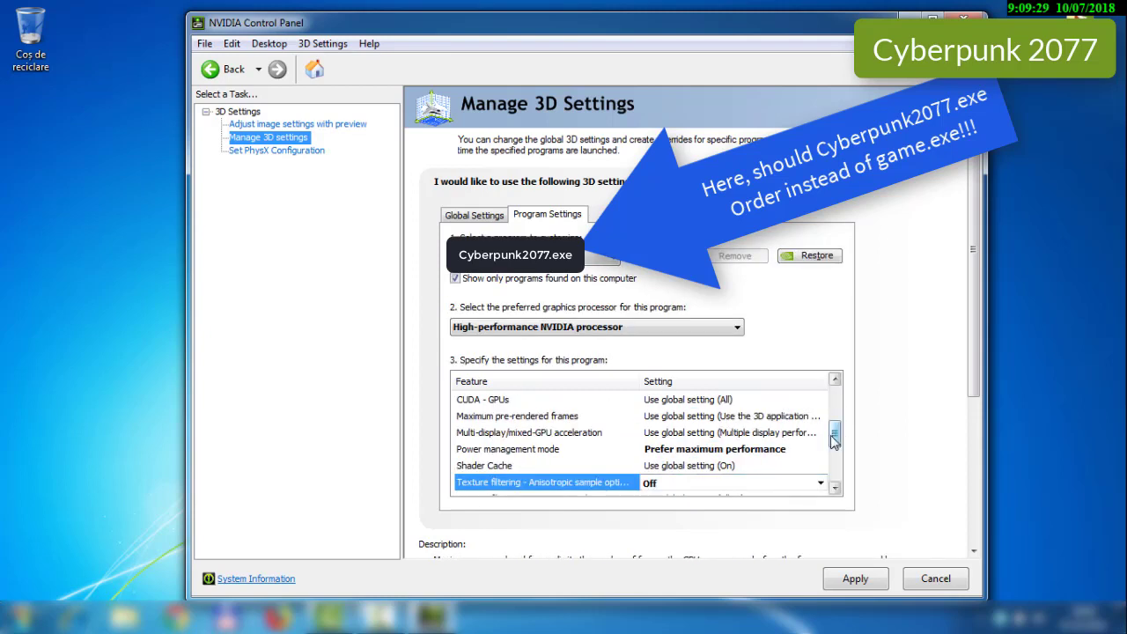
pyautogui.scroll(2, 835, 431)
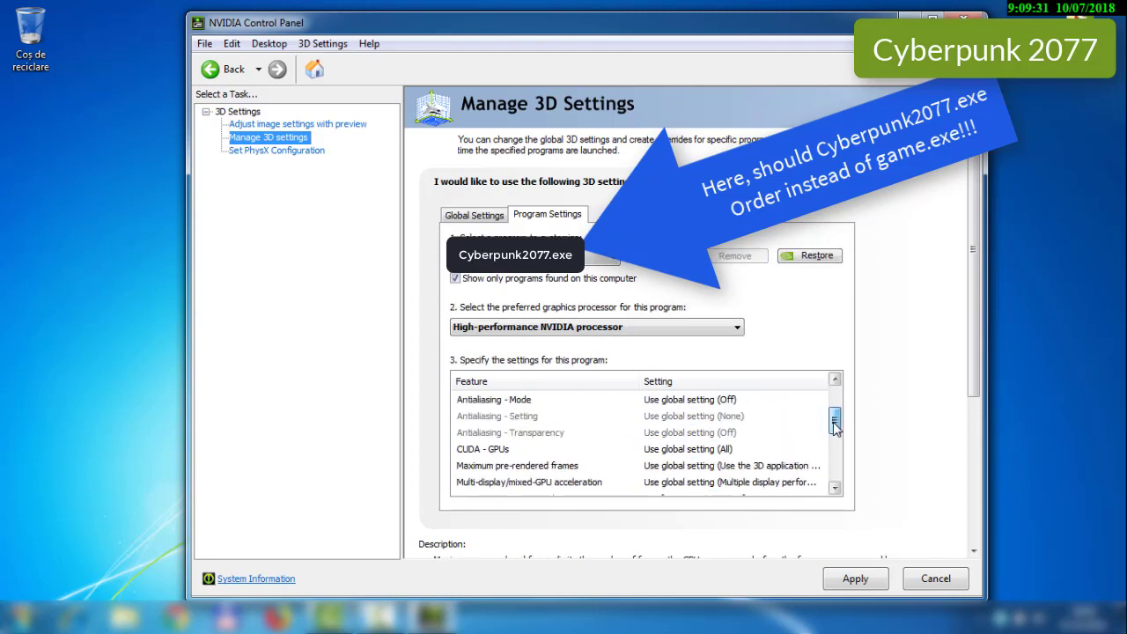
pyautogui.scroll(4, 835, 427)
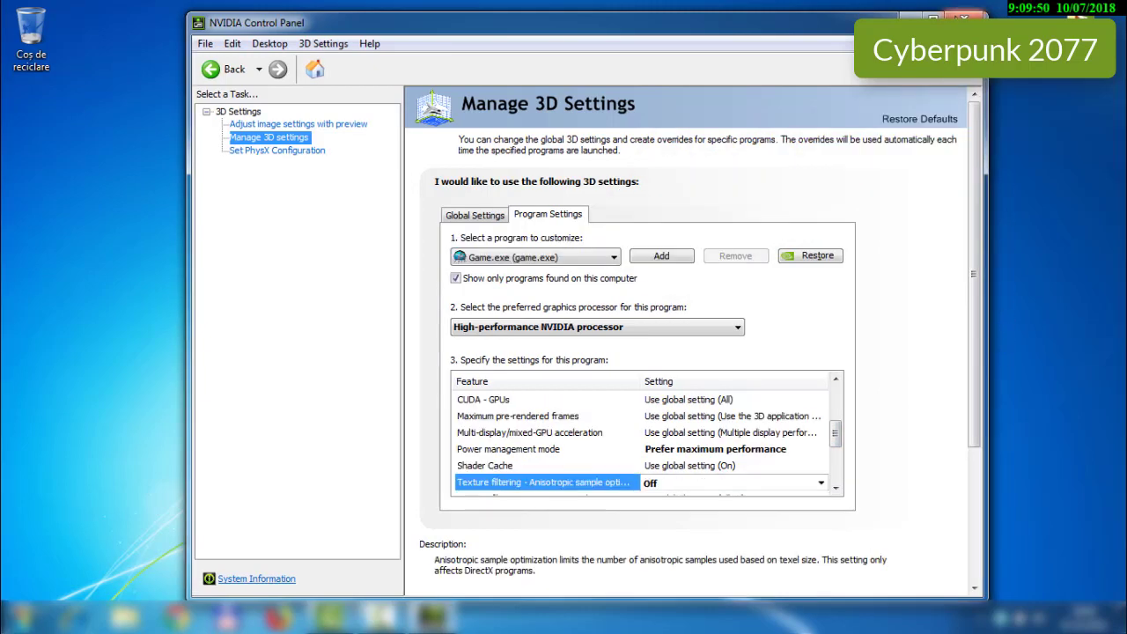
pyautogui.click(964, 17)
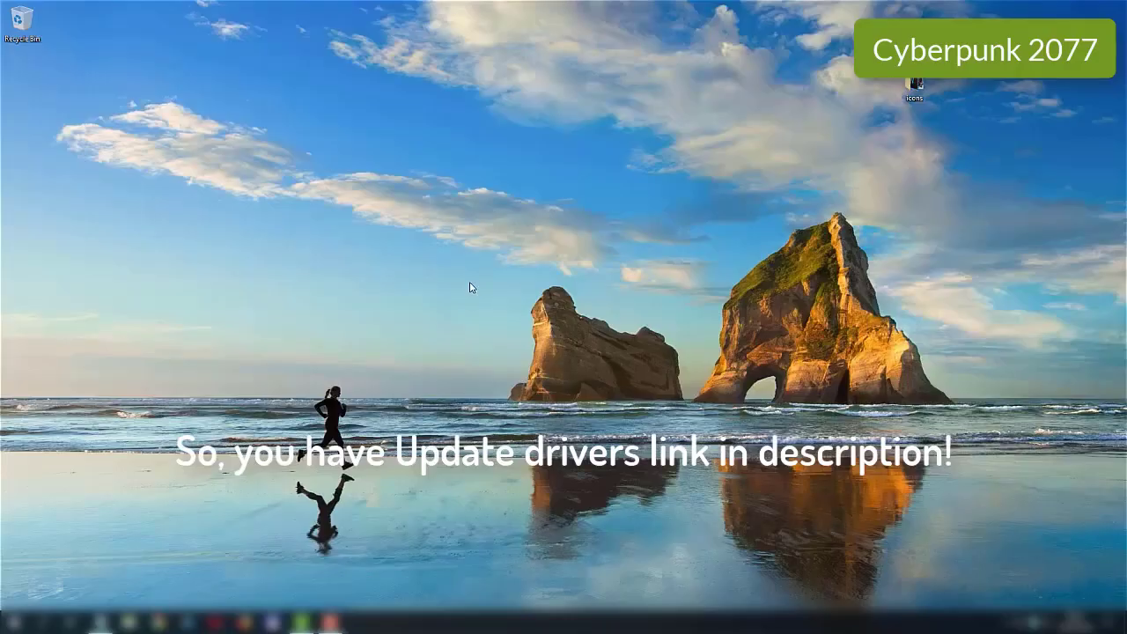
# Open AMD Radeon Settings from the desktop and go to its Gaming section.
pyautogui.rightClick(470, 284)
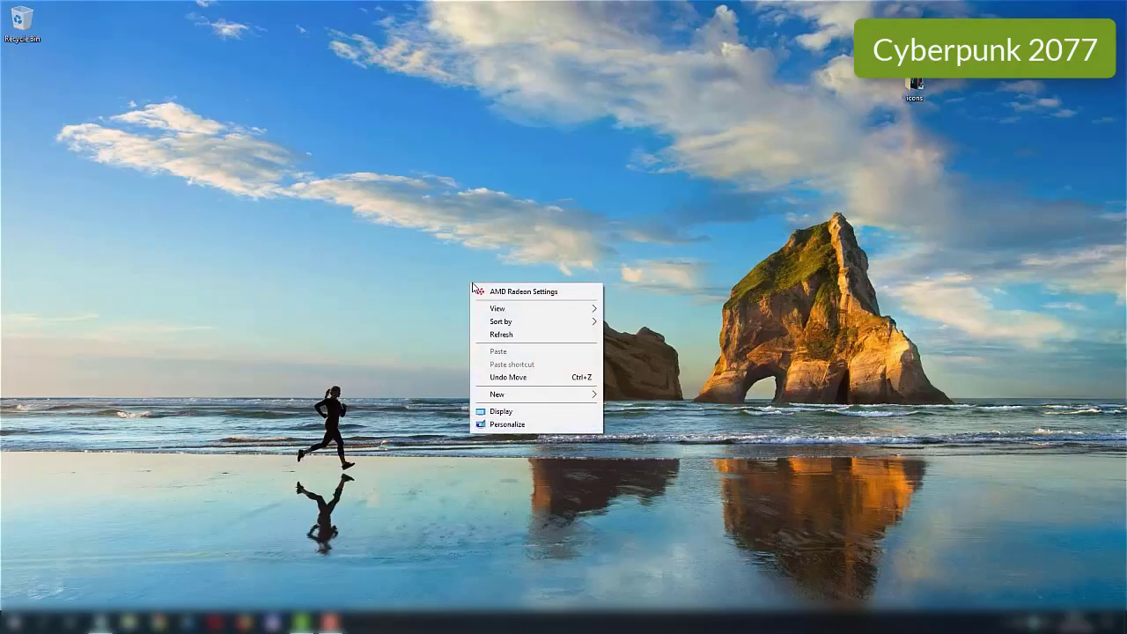
pyautogui.click(570, 294)
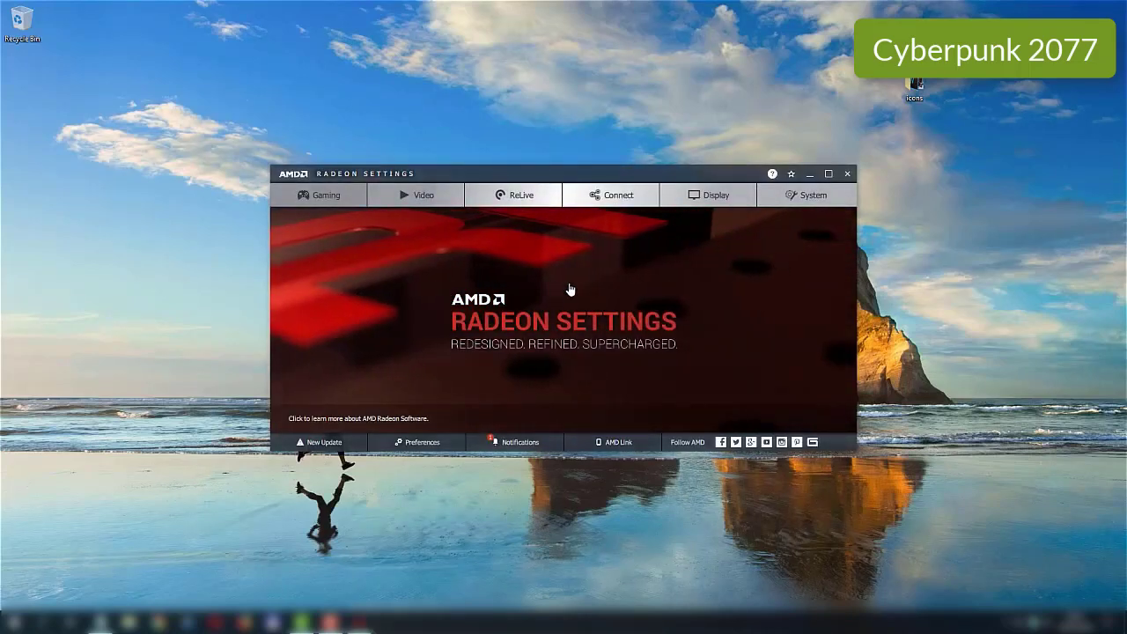
pyautogui.click(311, 195)
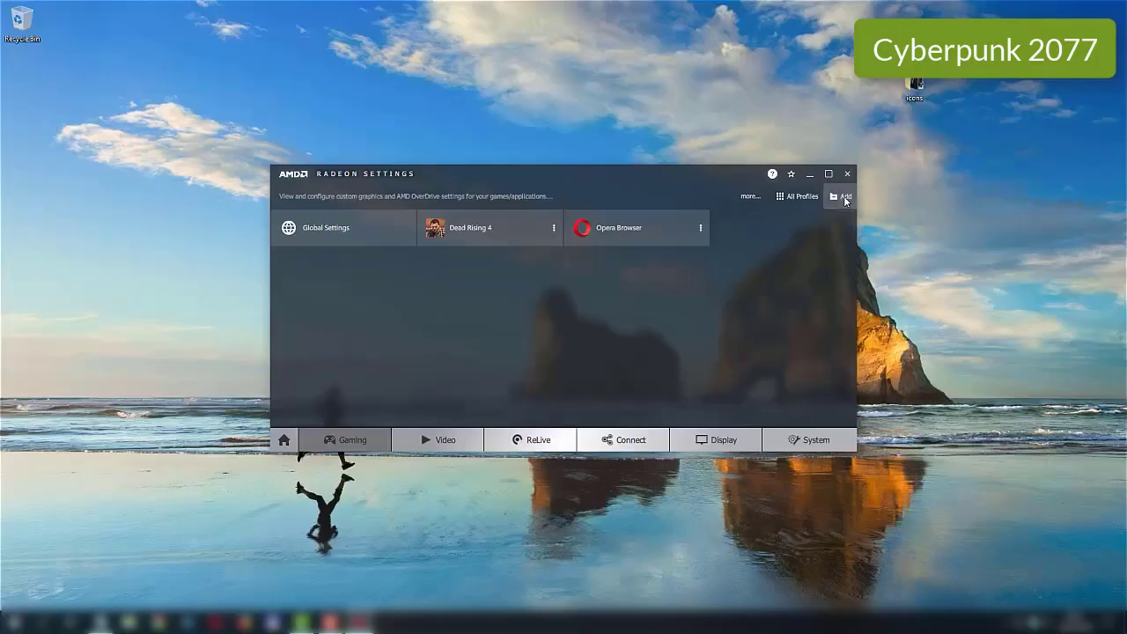
# Add a gaming profile for the GAME application located in the DESIRED GAME FOLDER under Downloads.
pyautogui.click(841, 196)
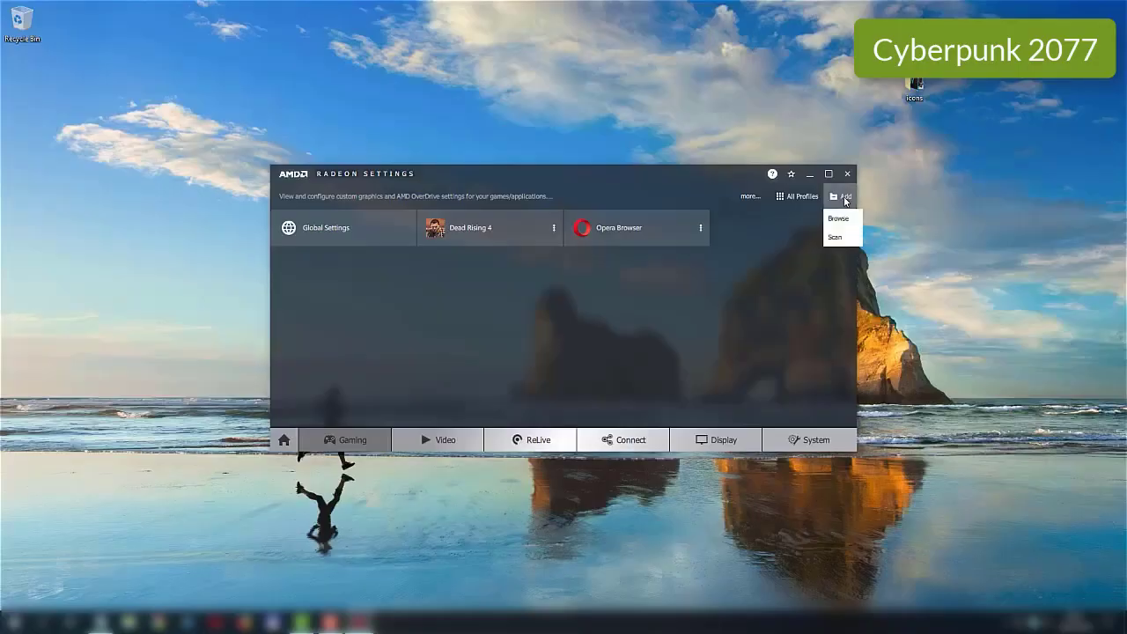
pyautogui.click(844, 221)
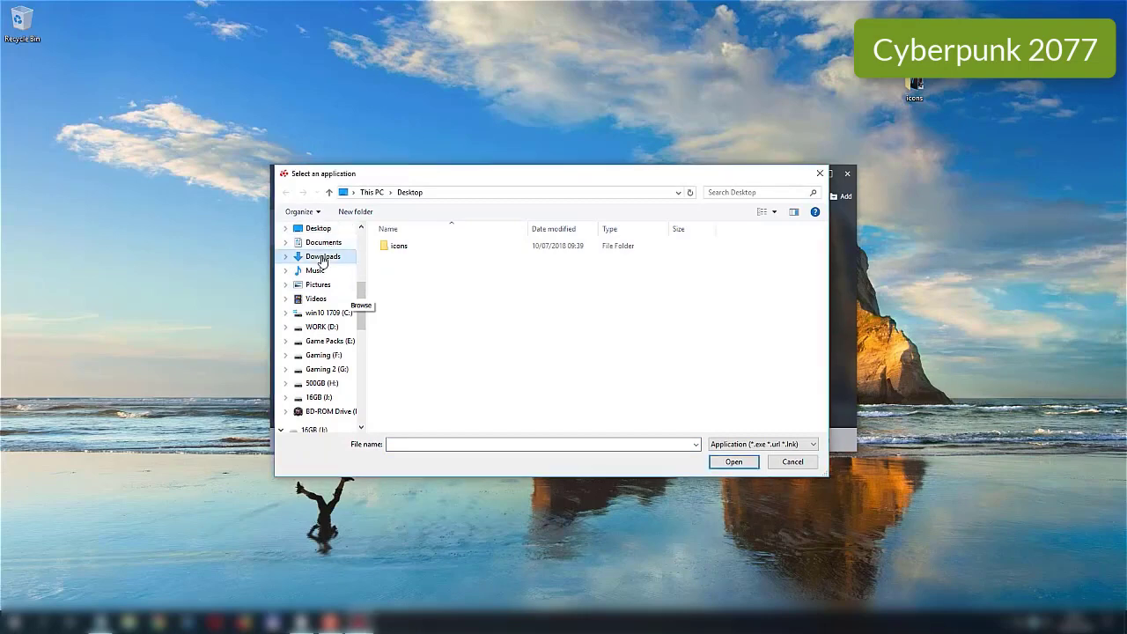
pyautogui.click(323, 257)
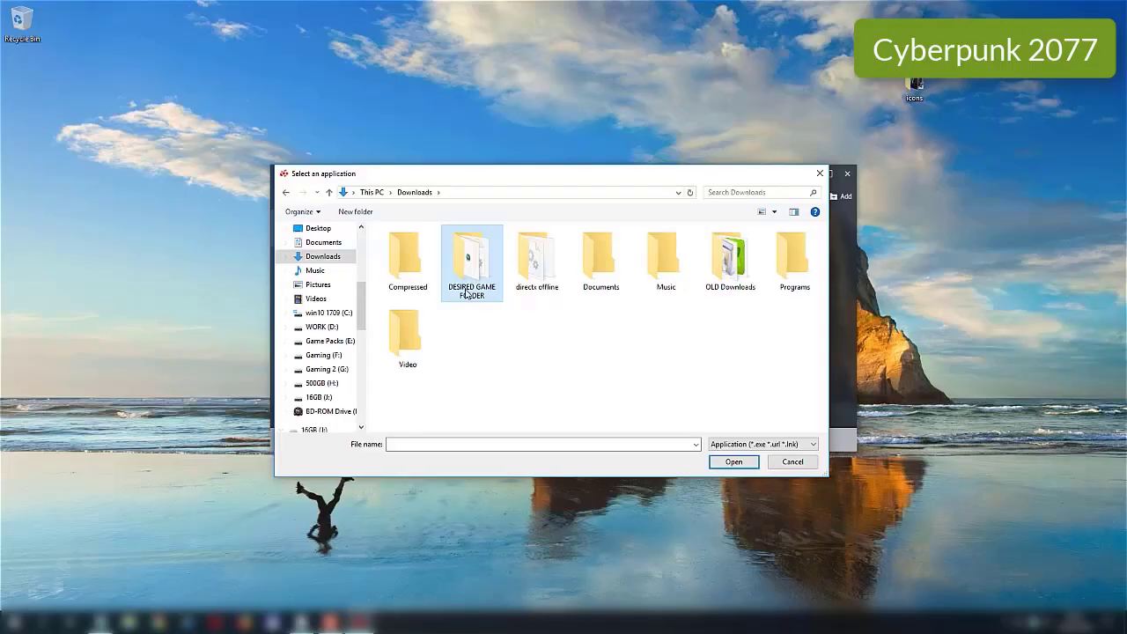
pyautogui.doubleClick(472, 265)
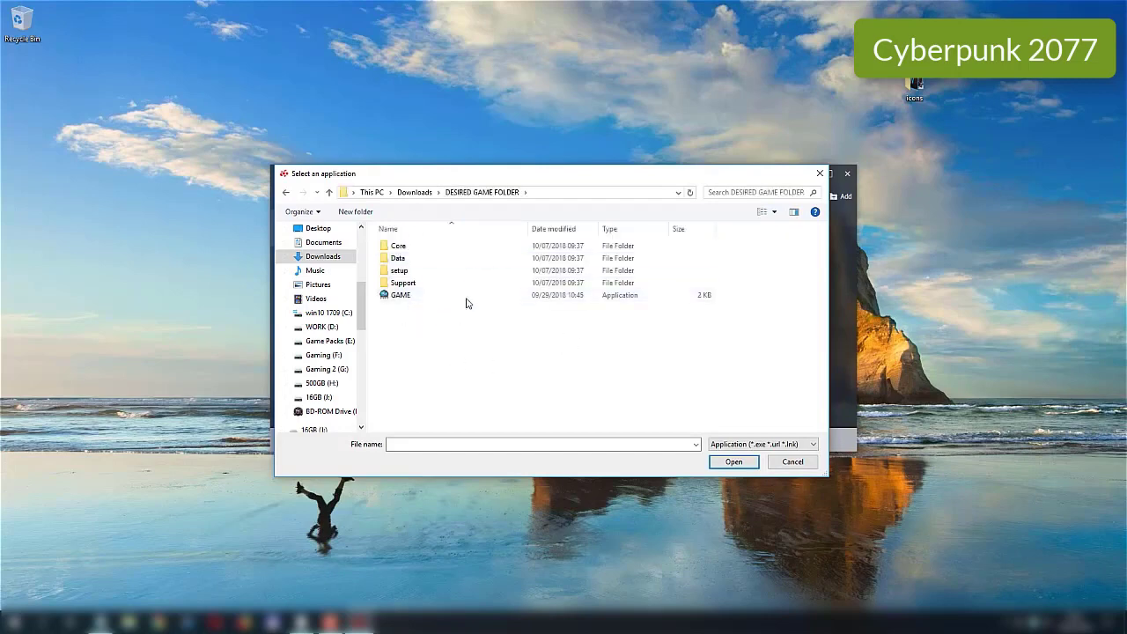
pyautogui.click(402, 297)
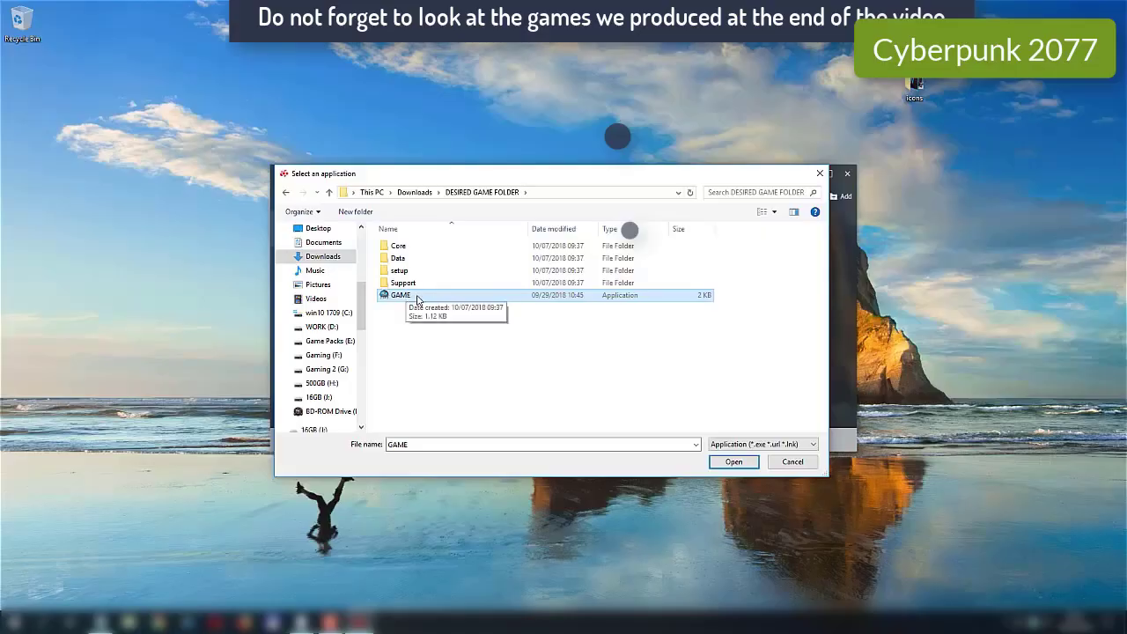
pyautogui.click(745, 462)
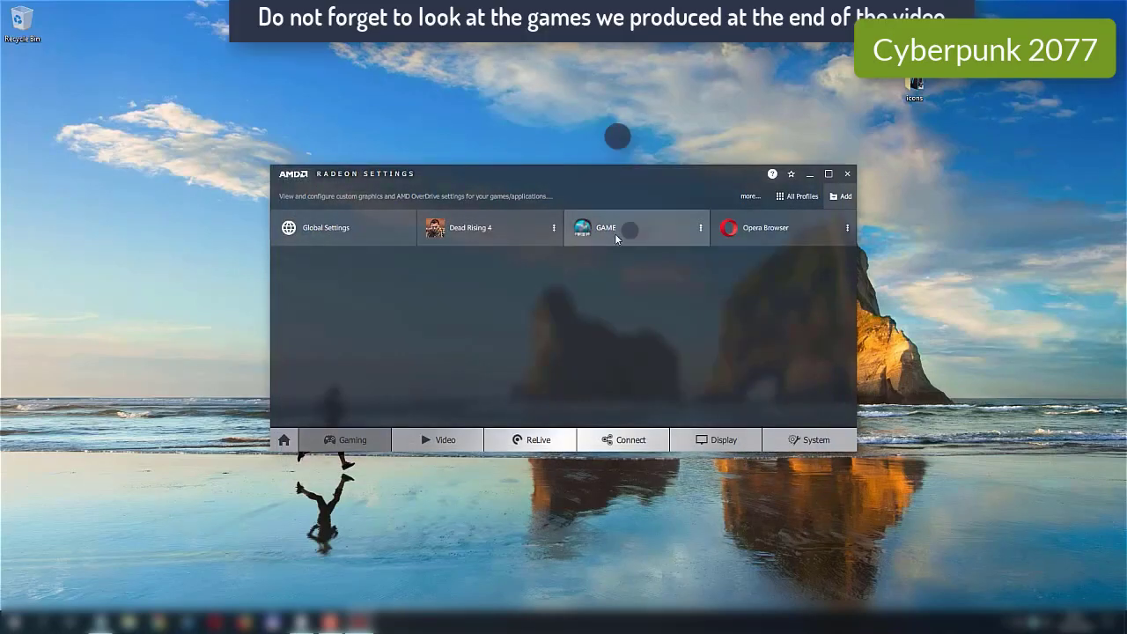
pyautogui.click(701, 230)
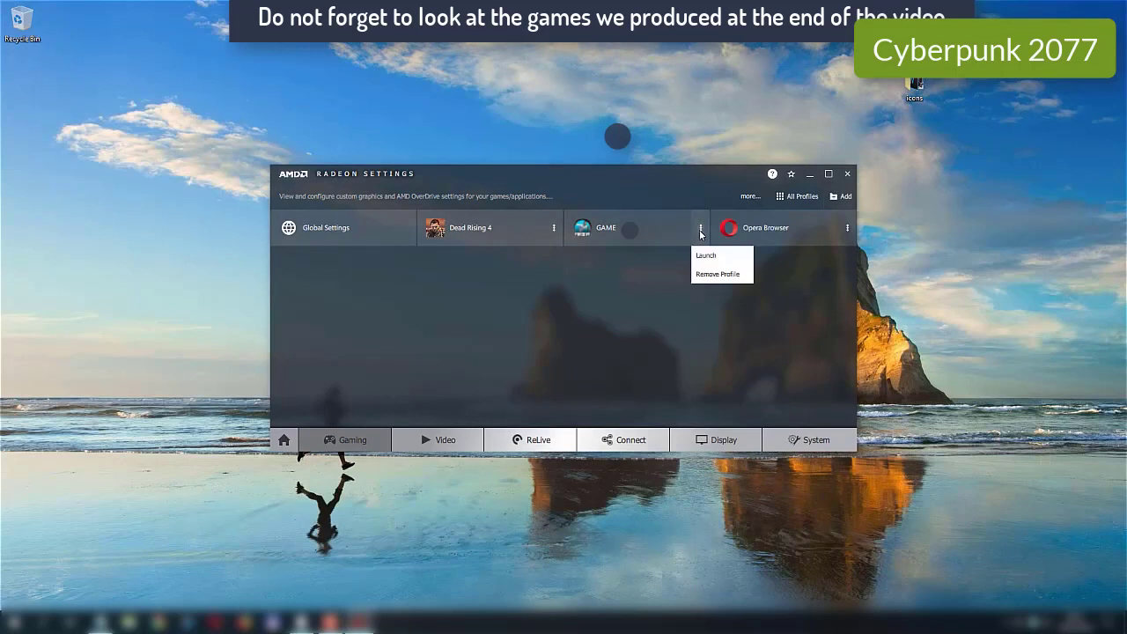
pyautogui.click(595, 346)
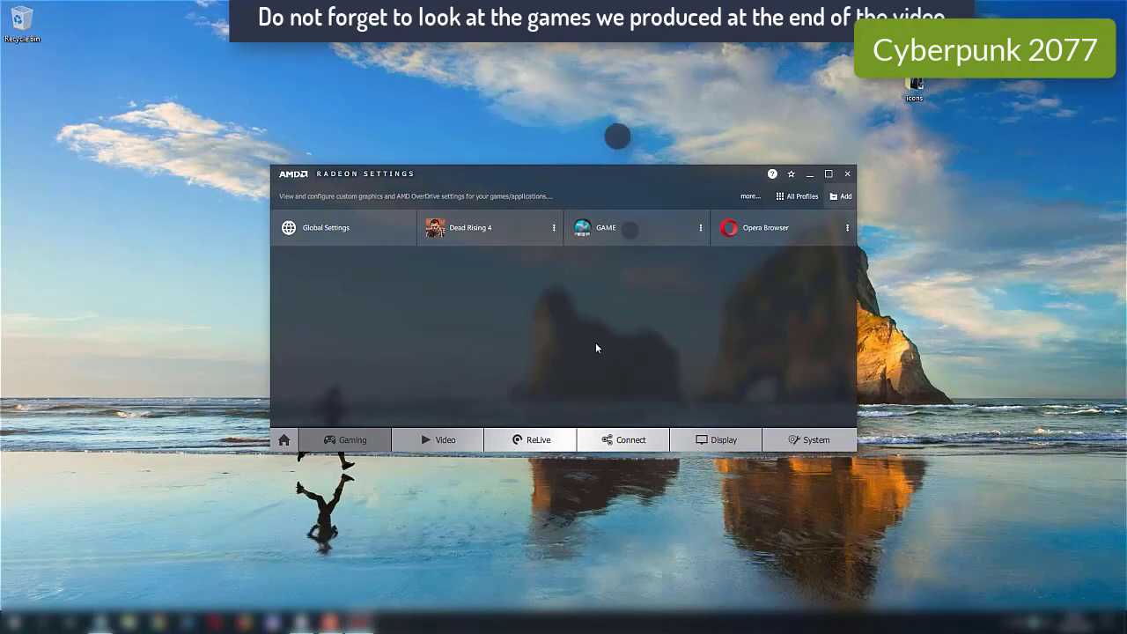
# In the global graphics settings, set Anti-aliasing Mode to Override application settings and Texture Filtering Quality to Performance.
pyautogui.click(350, 229)
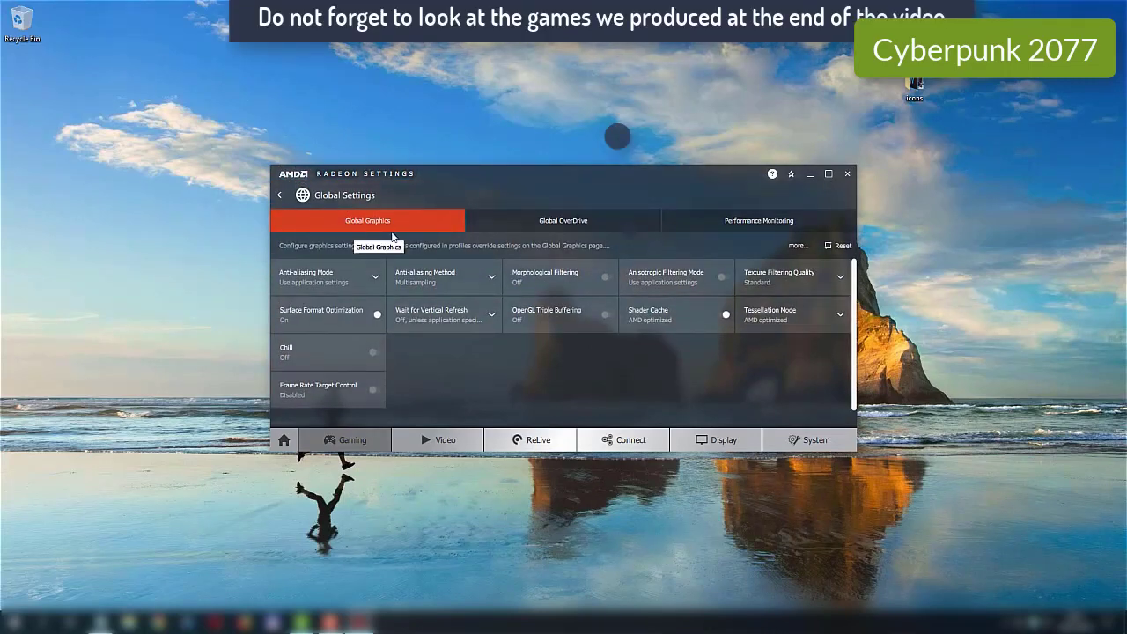
pyautogui.click(376, 278)
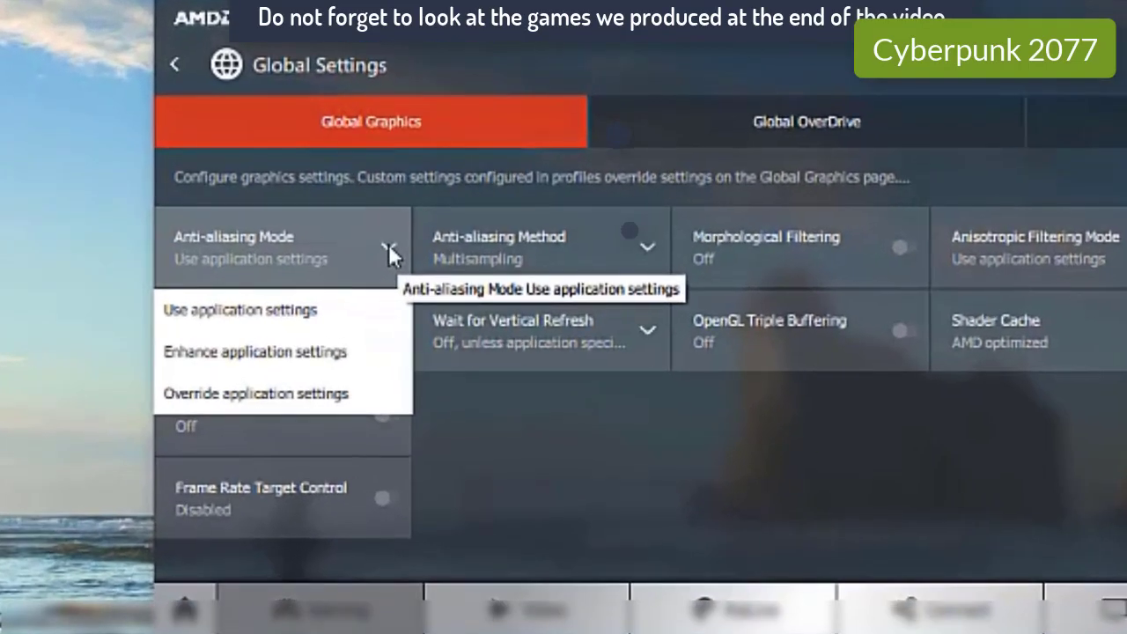
pyautogui.click(324, 395)
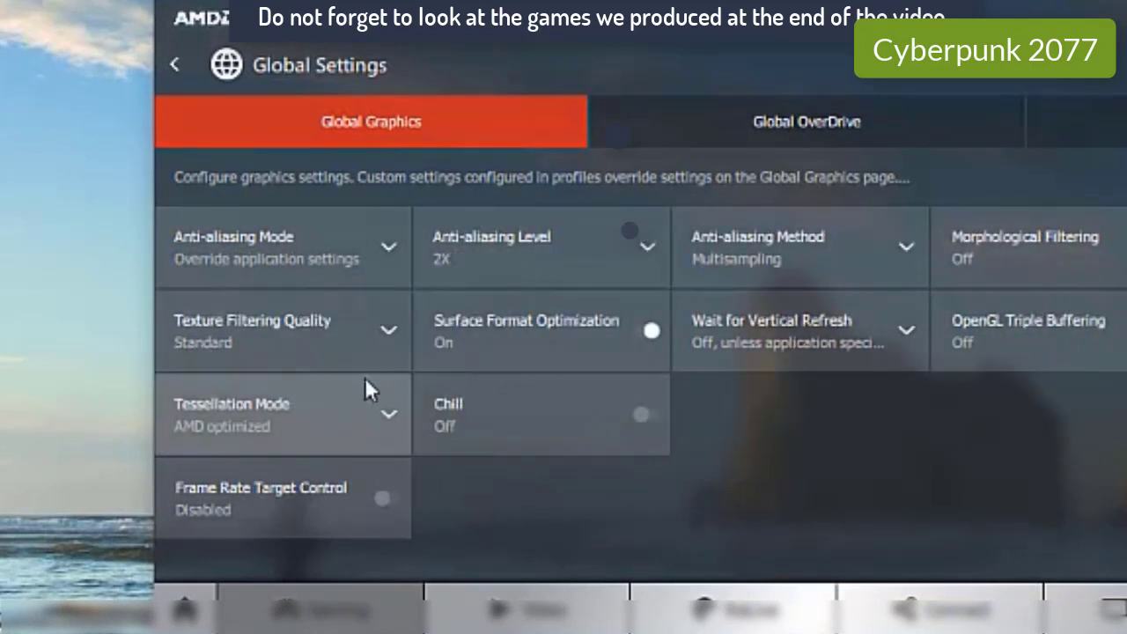
pyautogui.click(388, 332)
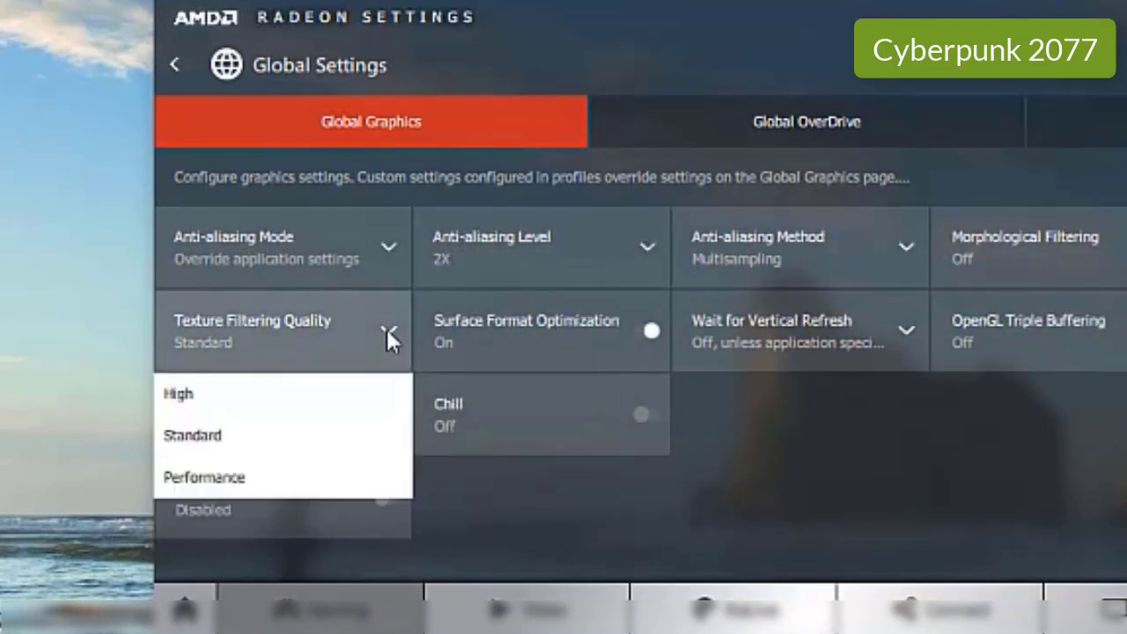
pyautogui.click(313, 483)
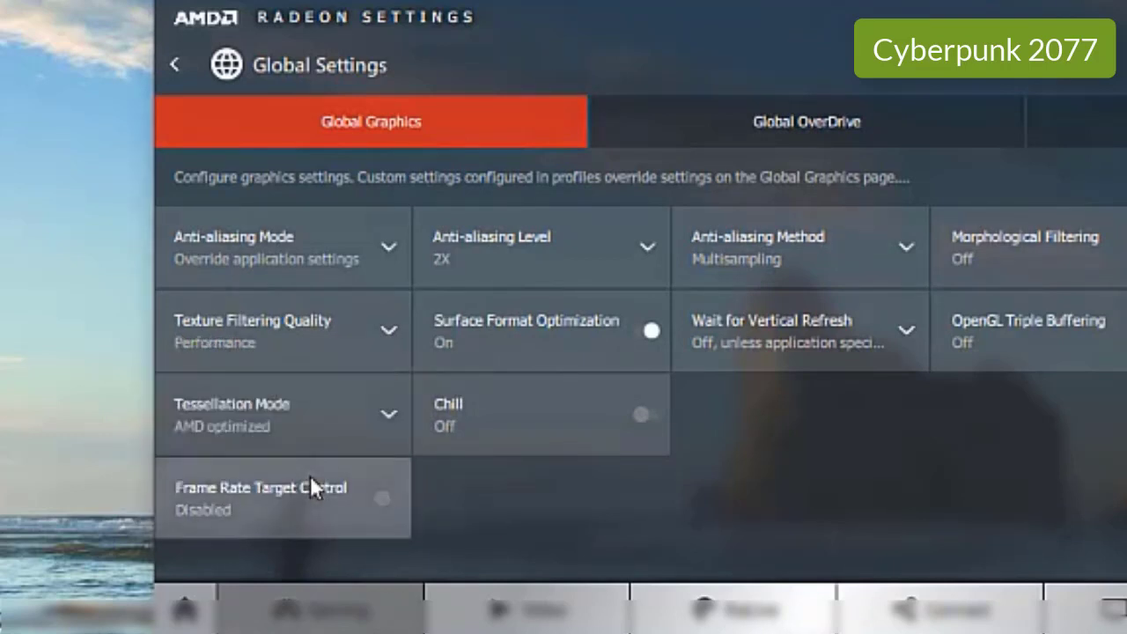
# Review the available anti-aliasing levels and choose 2X for the global graphics settings.
pyautogui.click(646, 248)
pyautogui.scroll(-1, 611, 326)
pyautogui.scroll(1, 617, 352)
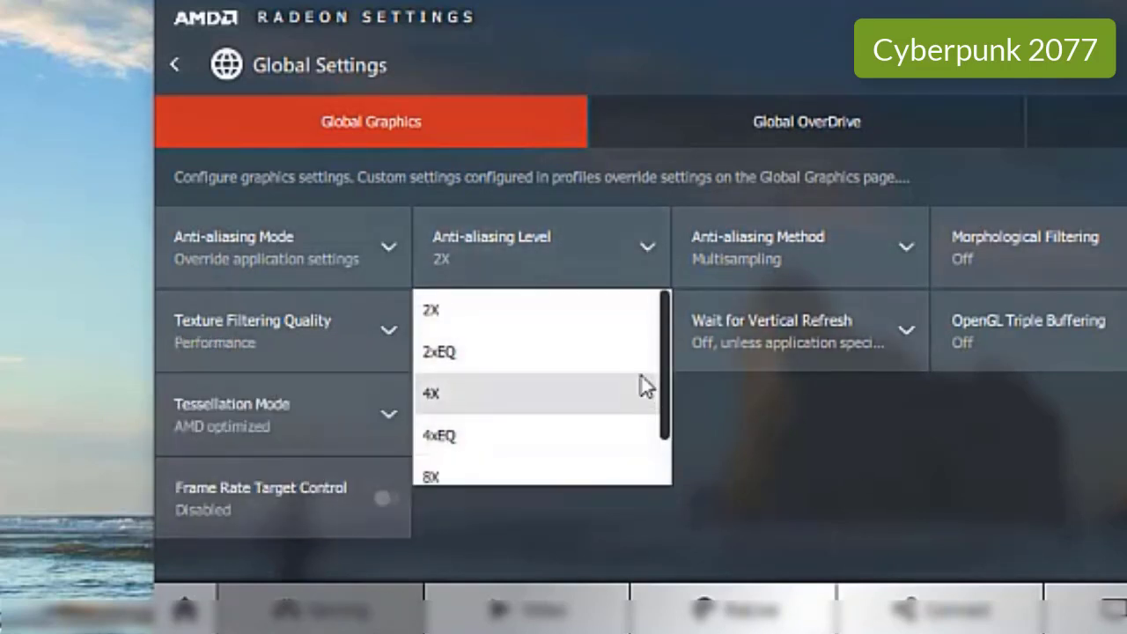
pyautogui.moveTo(663, 352); pyautogui.dragTo(662, 268)
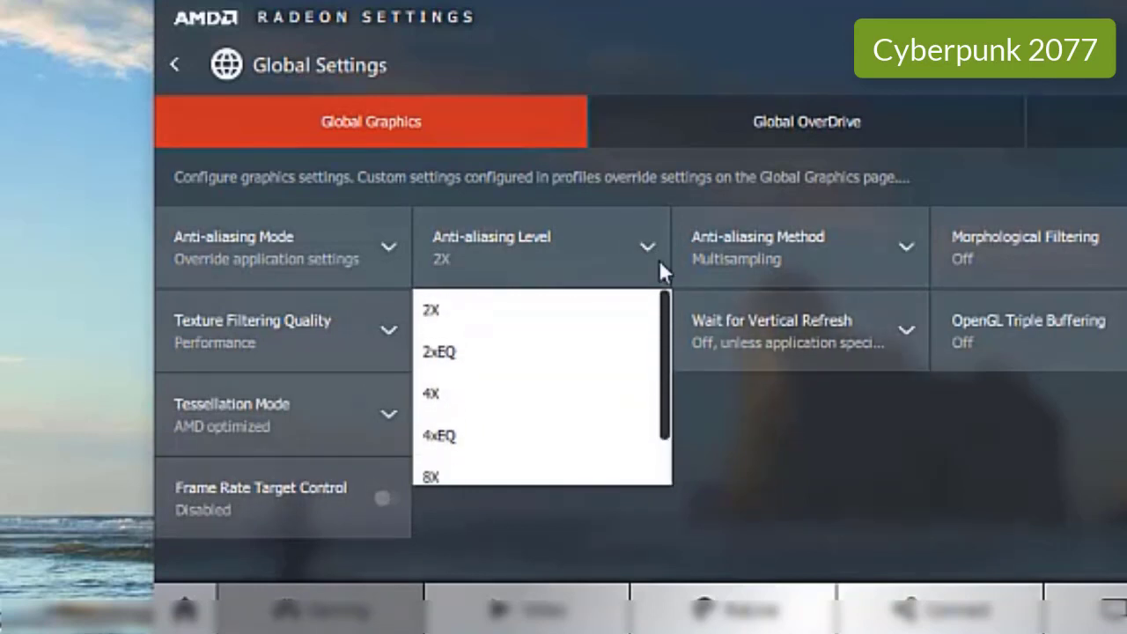
pyautogui.click(521, 309)
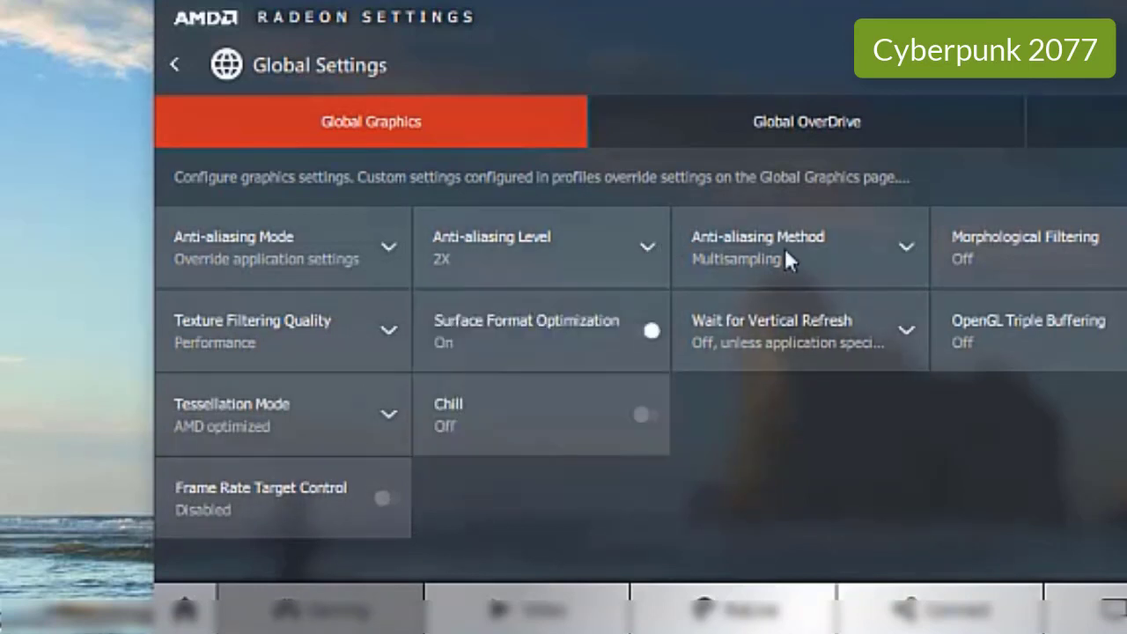
pyautogui.click(901, 251)
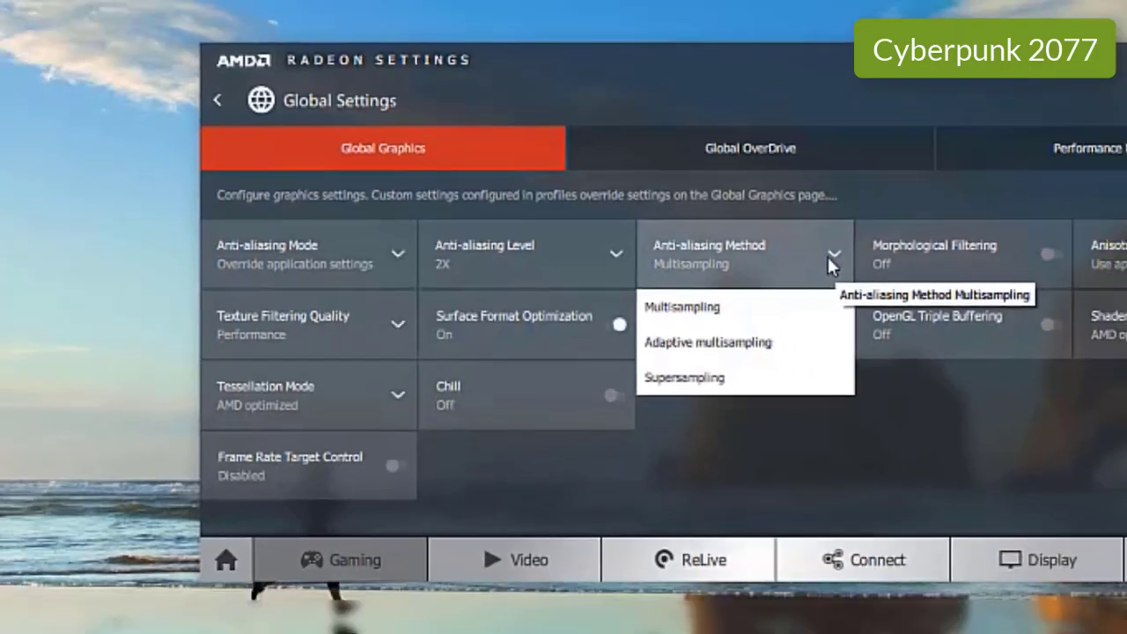
pyautogui.click(959, 264)
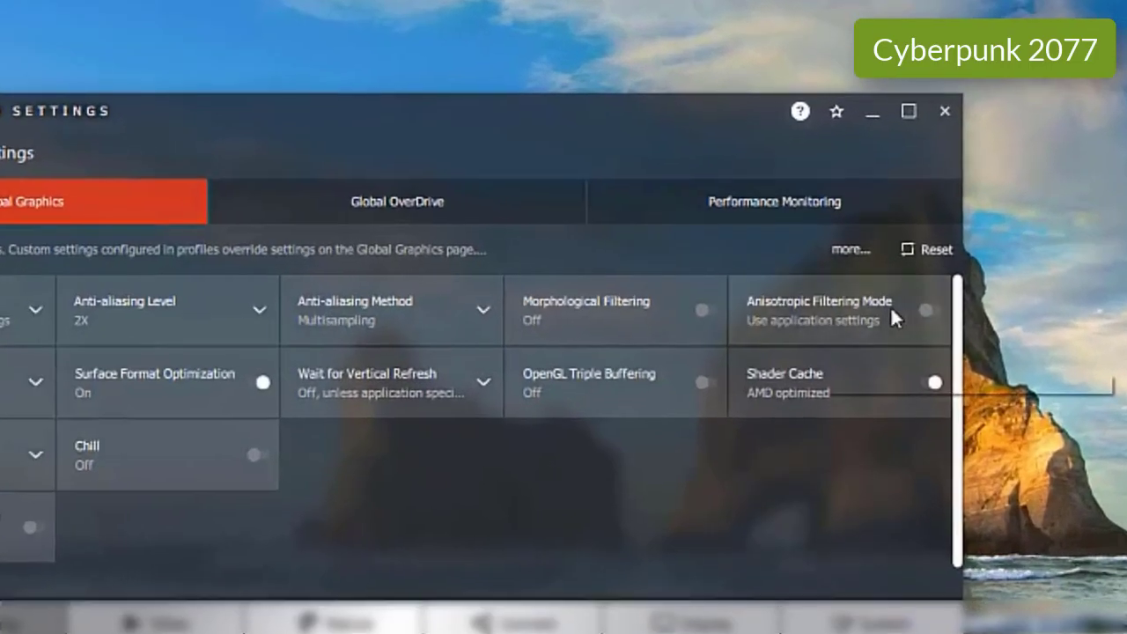
pyautogui.click(892, 313)
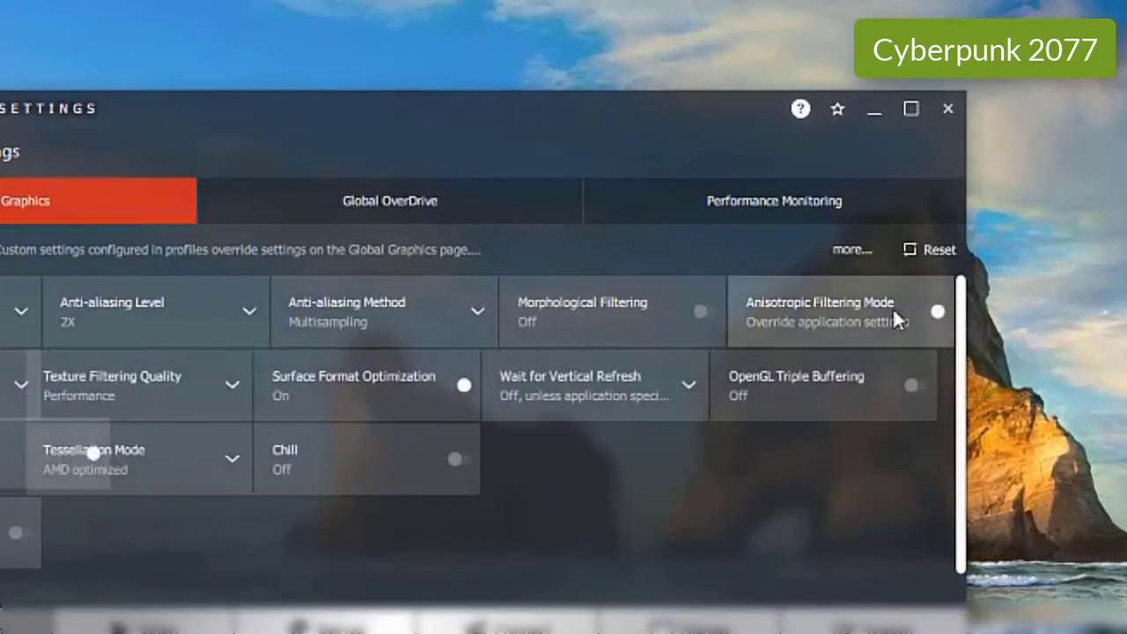
pyautogui.click(902, 319)
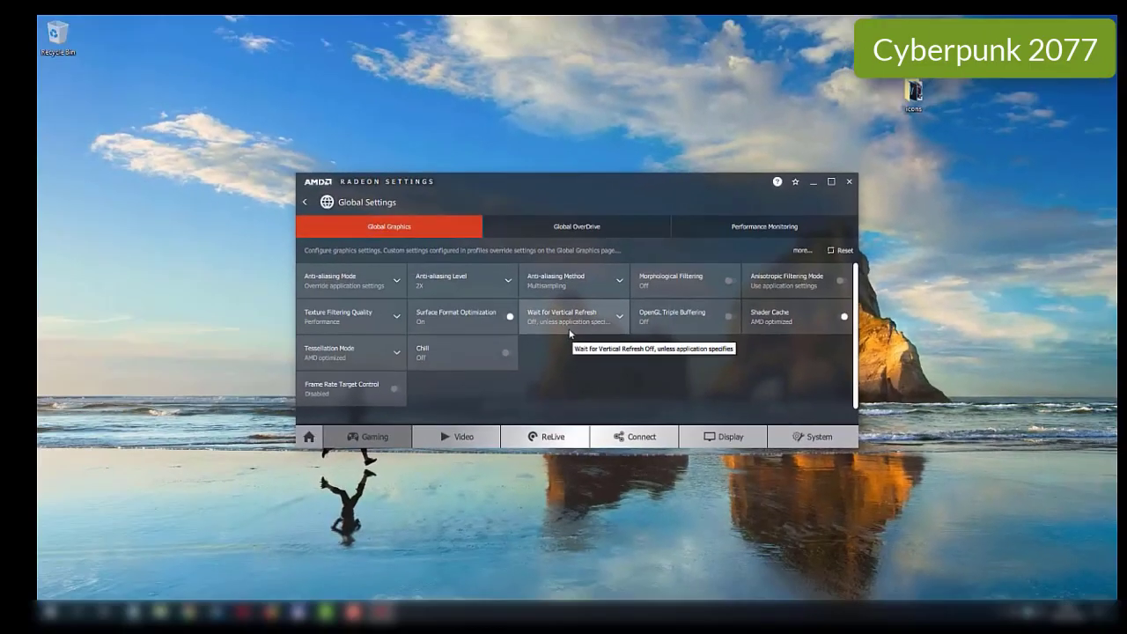
# Set Wait for Vertical Refresh to Always off in the global graphics settings.
pyautogui.click(478, 385)
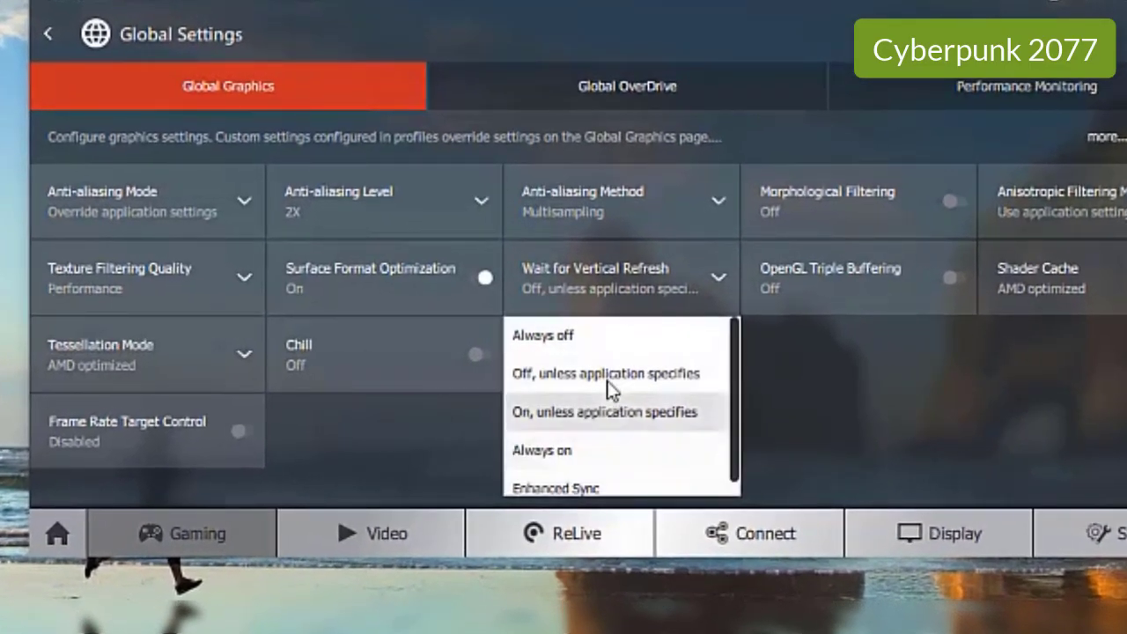
pyautogui.click(571, 336)
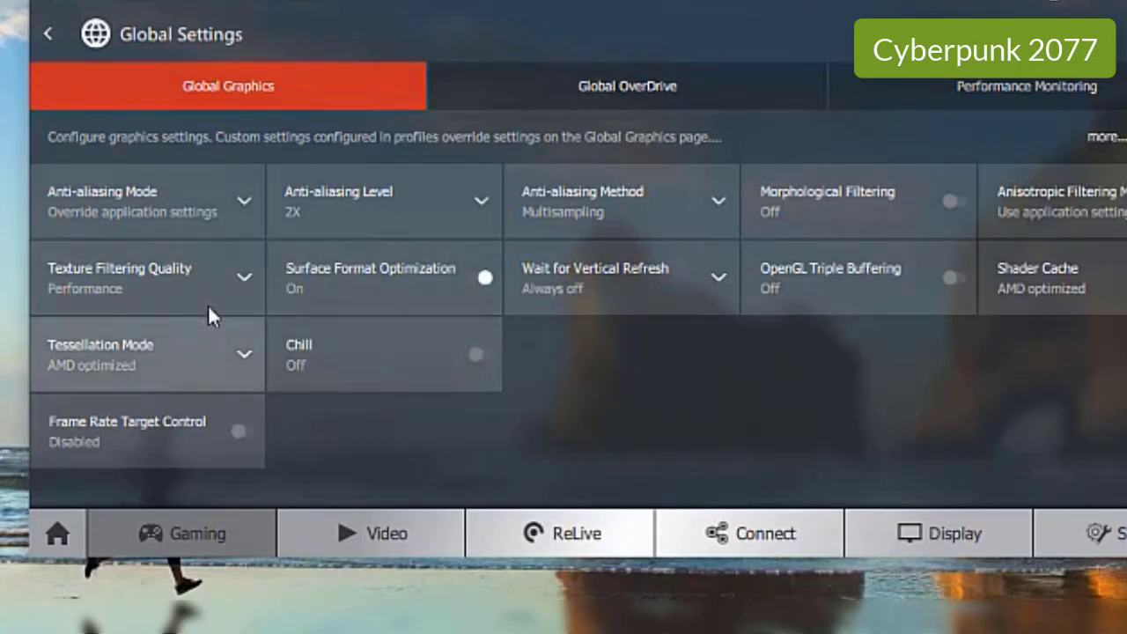
pyautogui.click(243, 352)
pyautogui.click(242, 355)
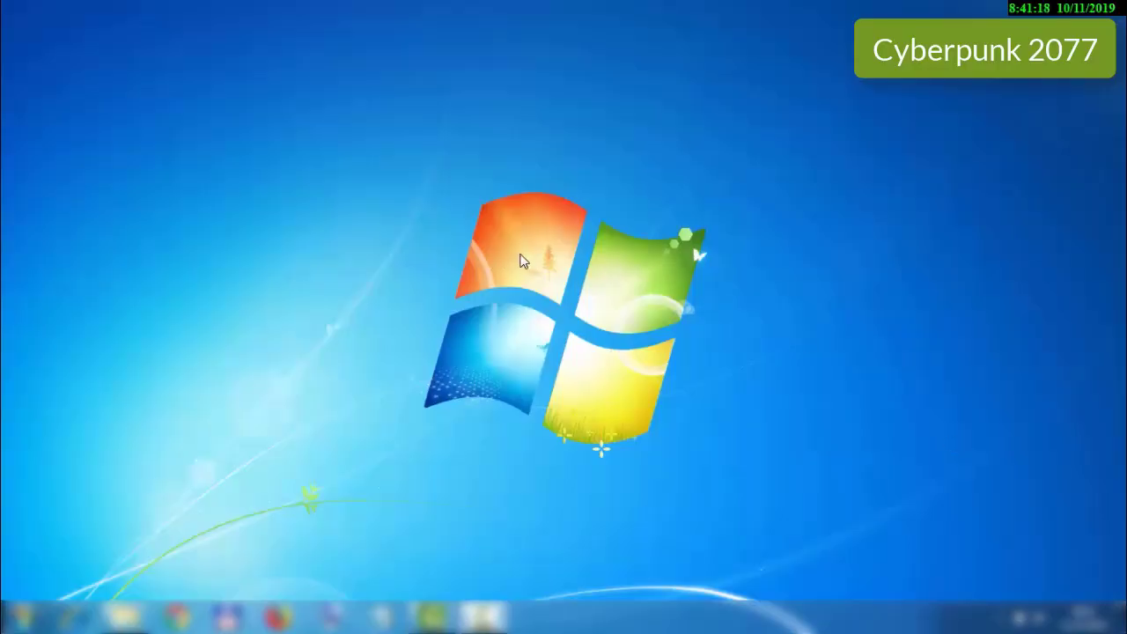
# Switch to the Intel Graphics and Media Control Panel from the desktop and start it in Advanced Mode.
pyautogui.rightClick(522, 260)
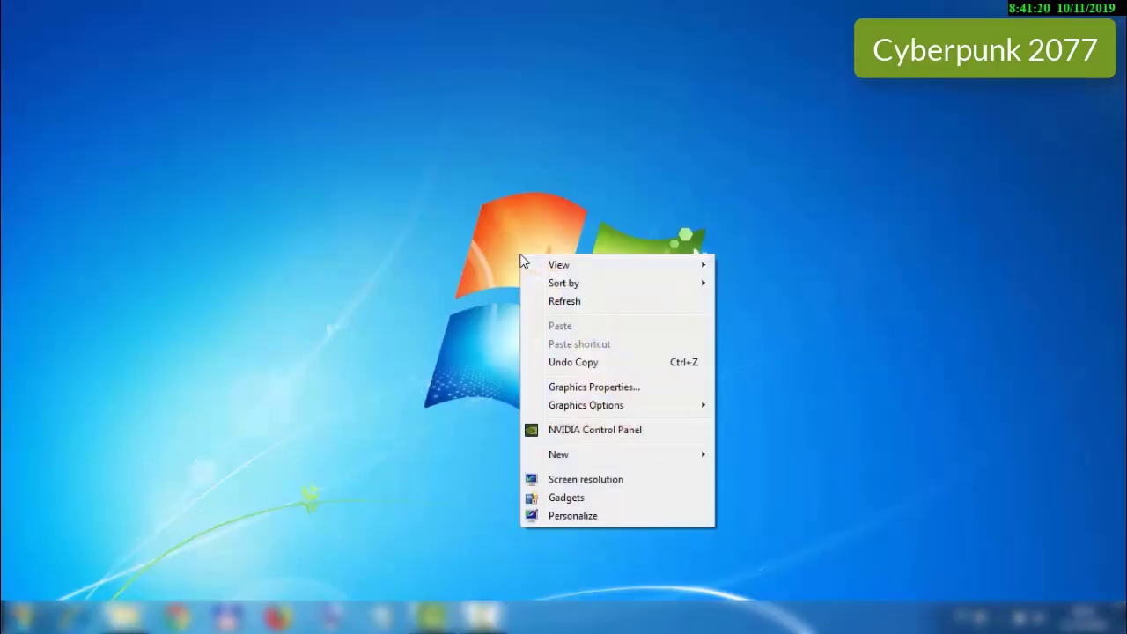
pyautogui.click(601, 396)
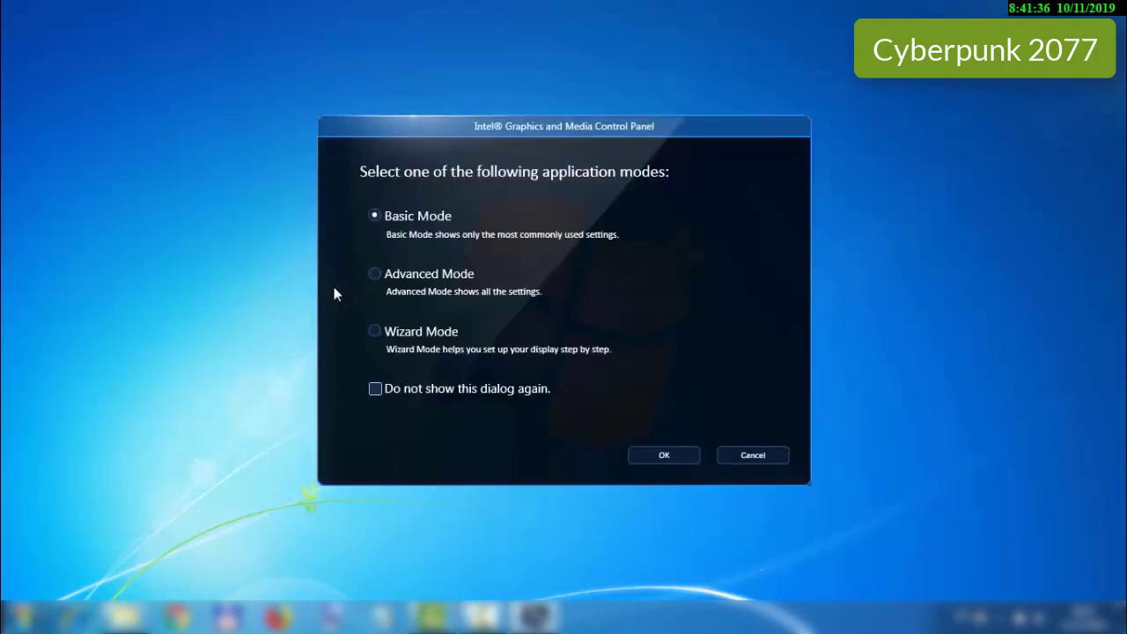
pyautogui.click(373, 274)
pyautogui.click(663, 462)
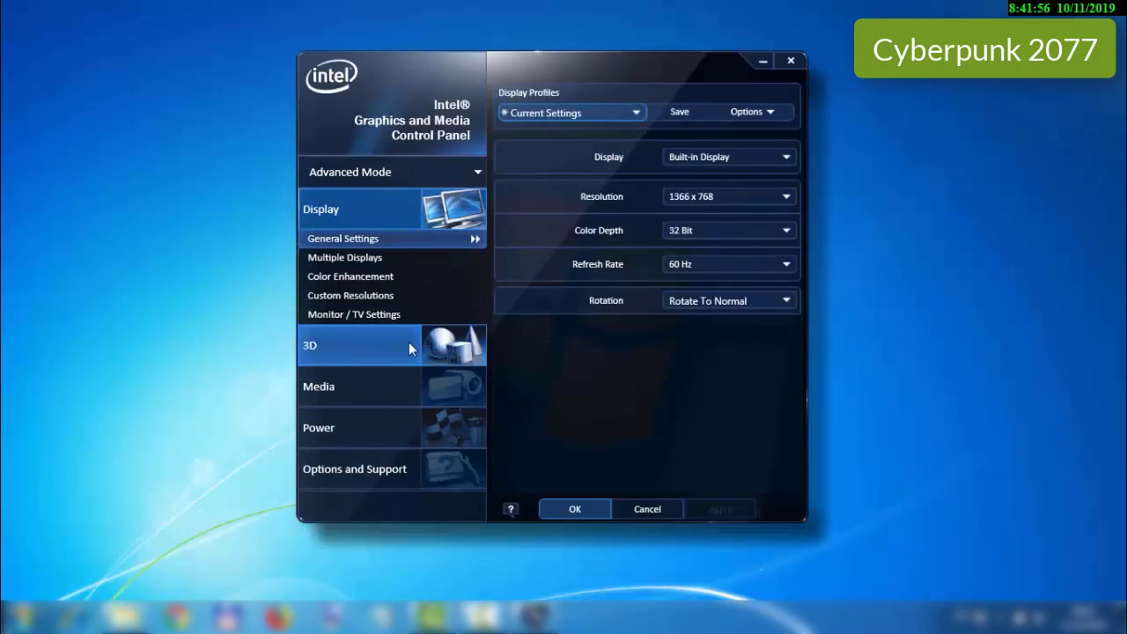
# Set the 3D Preference to Performance and keep the applied settings, leaving the Windows color scheme as is.
pyautogui.click(322, 351)
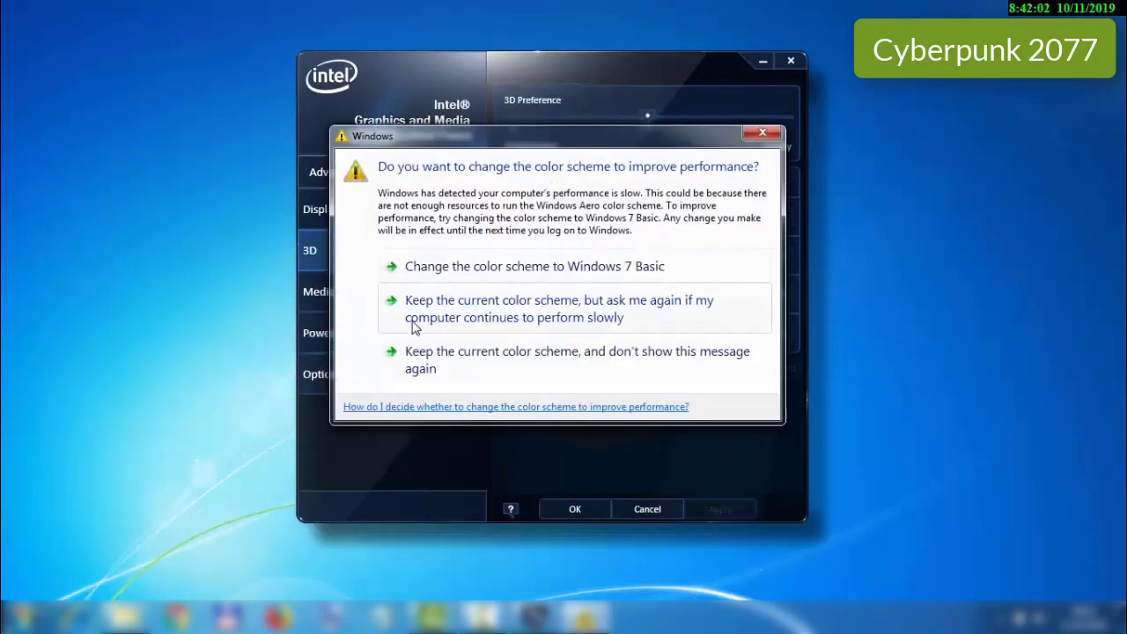
pyautogui.click(458, 318)
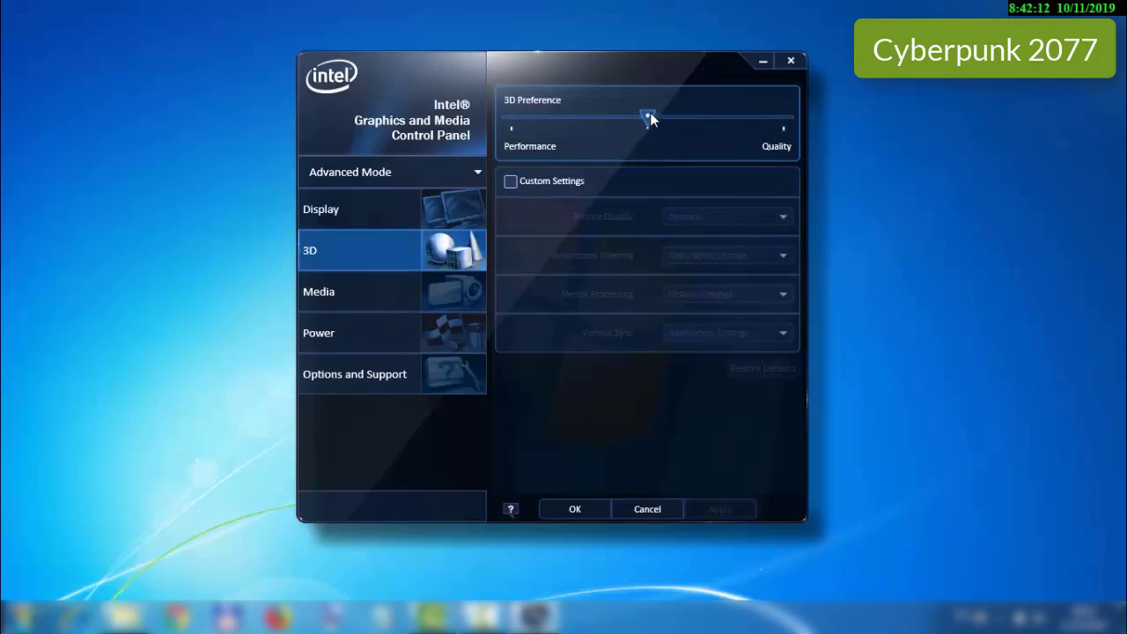
pyautogui.moveTo(646, 115); pyautogui.dragTo(514, 126)
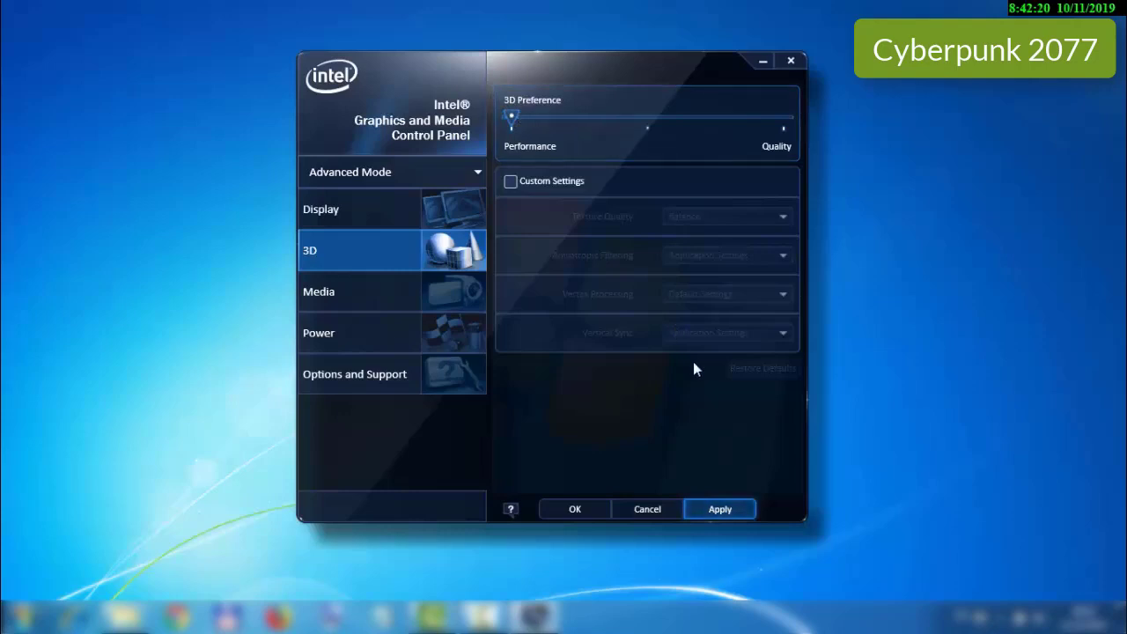
pyautogui.click(737, 511)
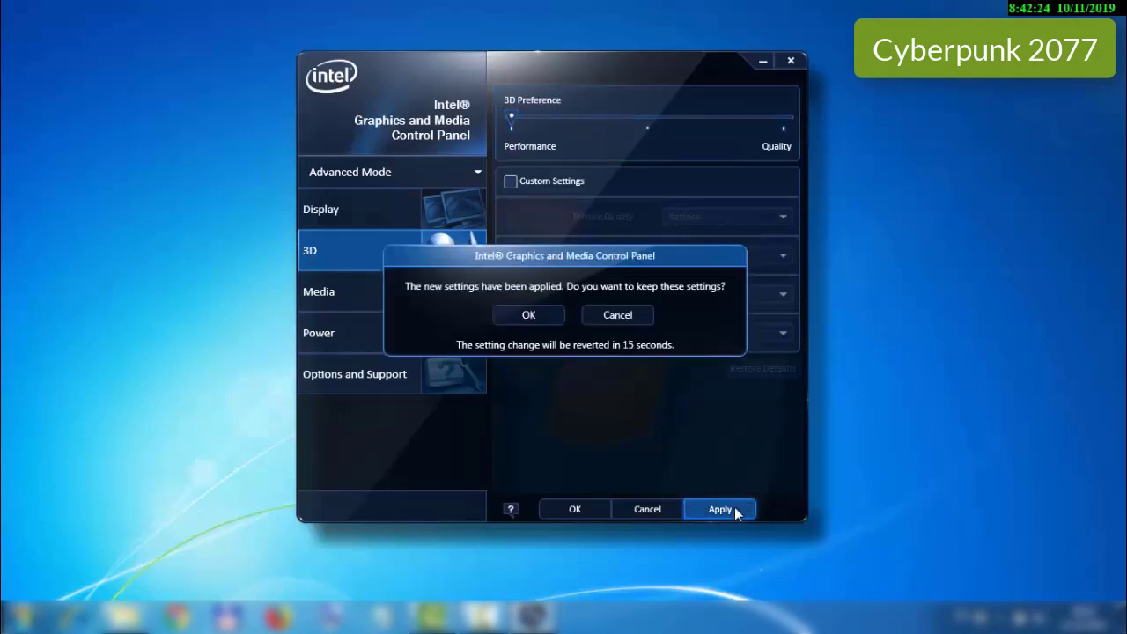
pyautogui.click(529, 316)
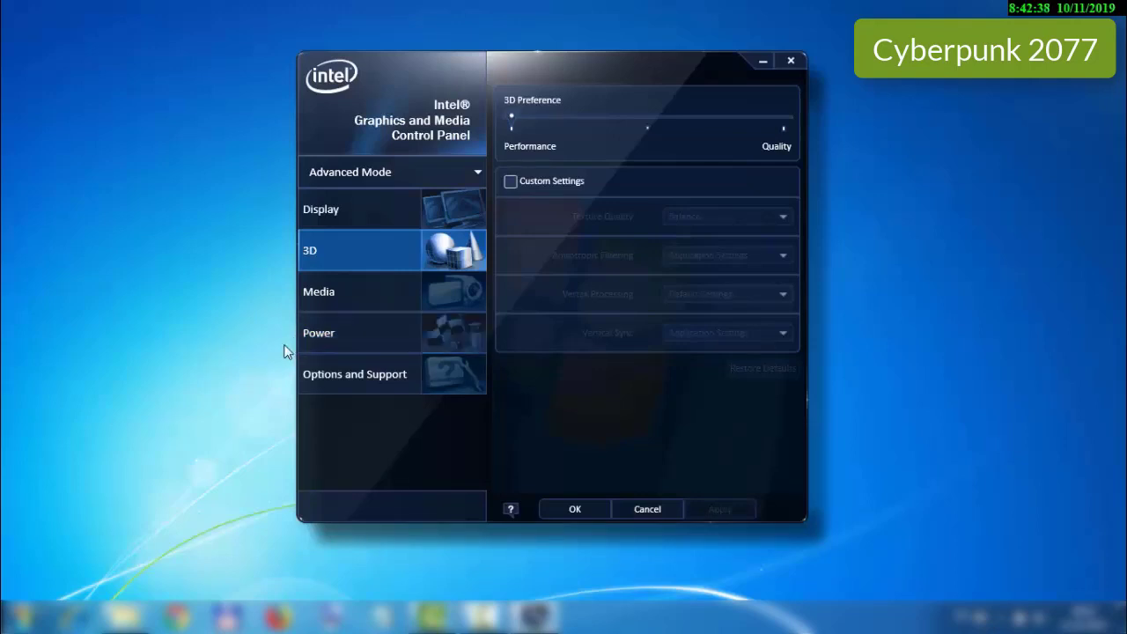
# Set the power plan for the Plugged in power source to Maximum Performance and keep the applied settings.
pyautogui.click(334, 340)
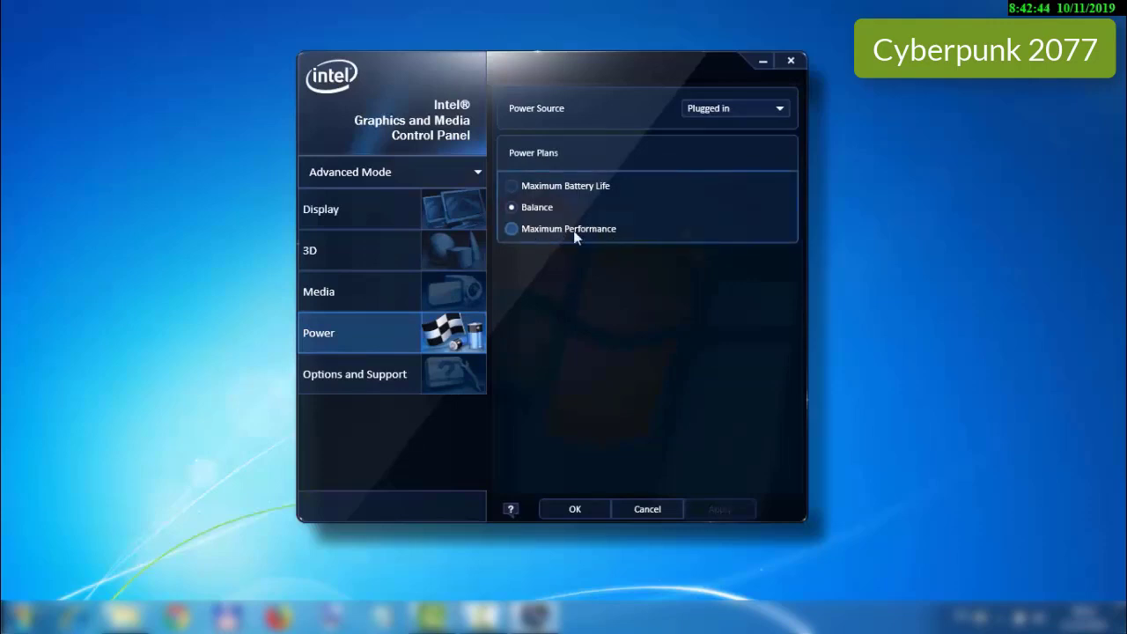
pyautogui.click(513, 229)
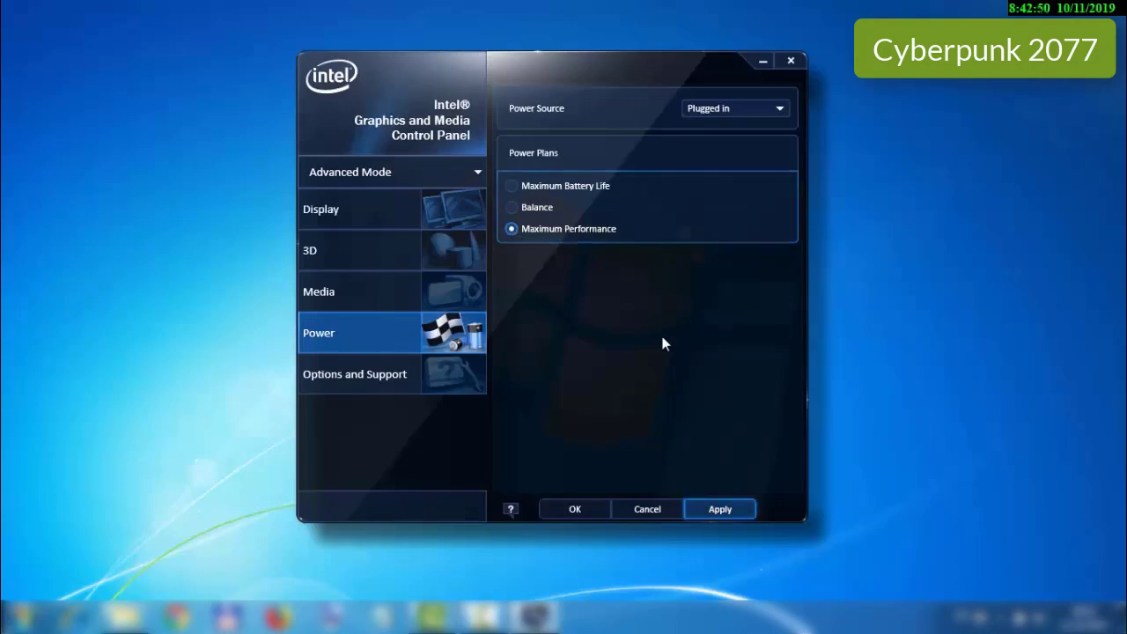
pyautogui.click(727, 512)
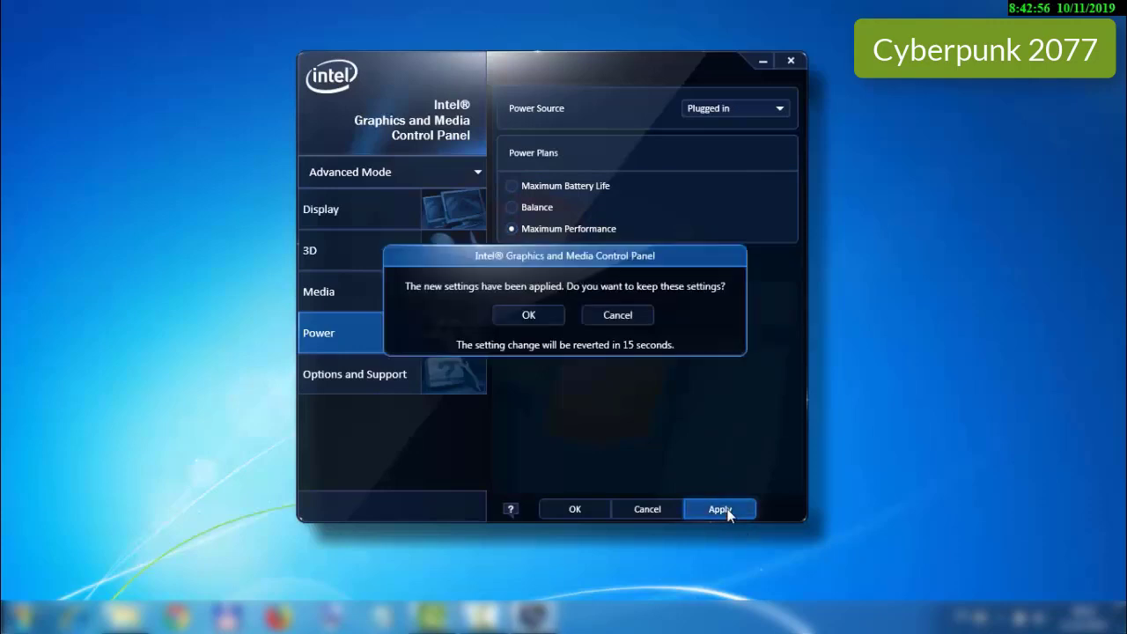
pyautogui.click(541, 318)
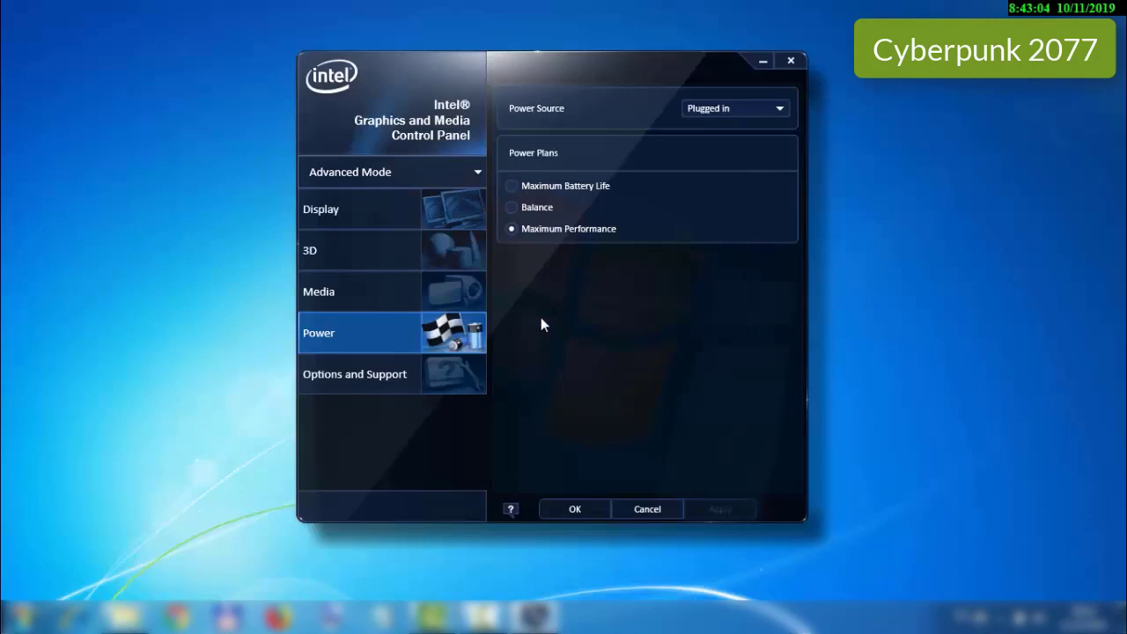
# Review the available power sources and recheck the 3D Preference setting.
pyautogui.click(779, 110)
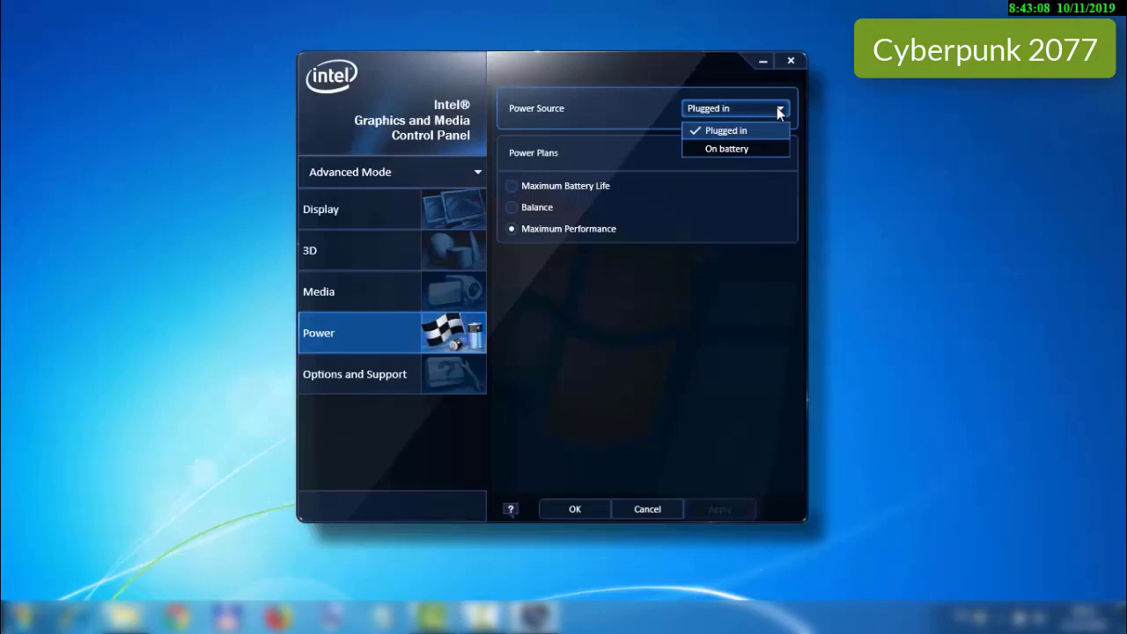
pyautogui.click(779, 110)
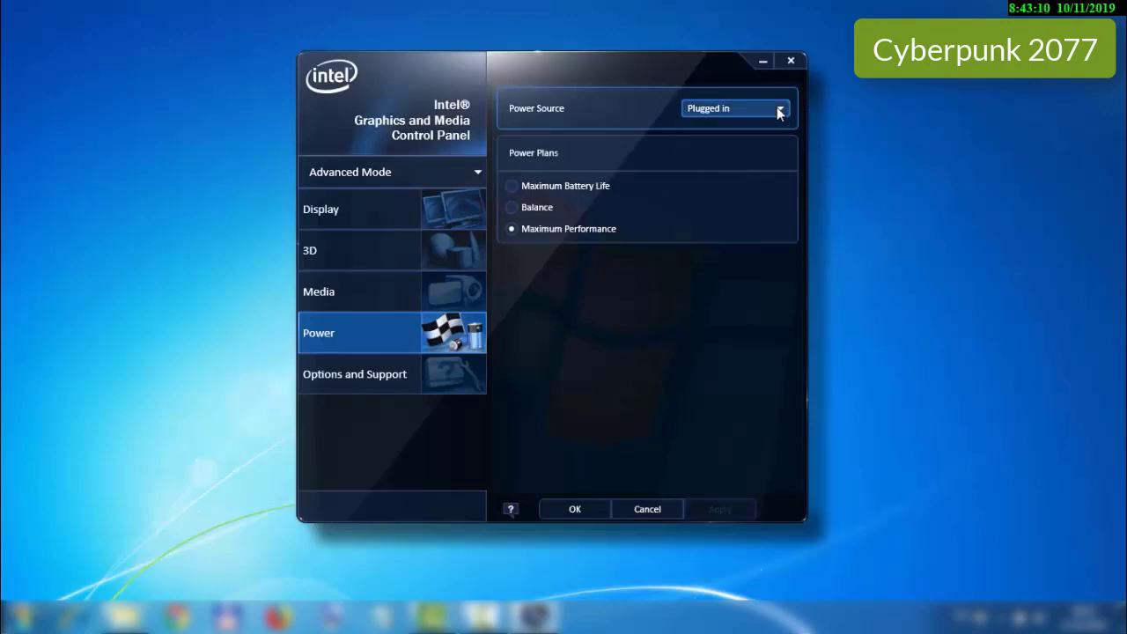
pyautogui.click(451, 247)
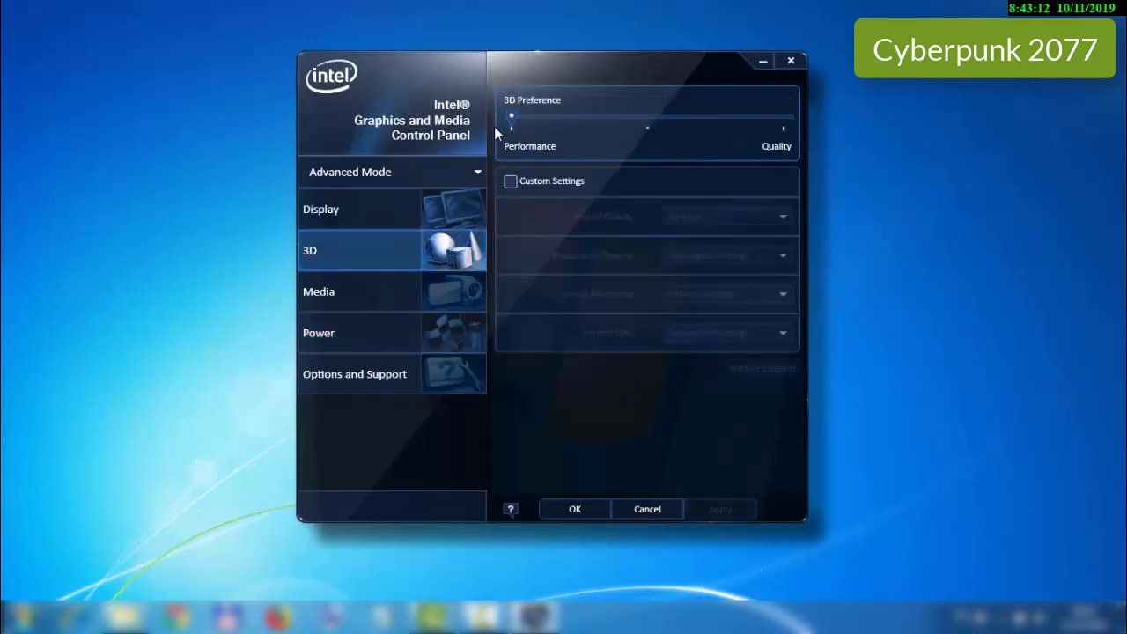
pyautogui.click(366, 327)
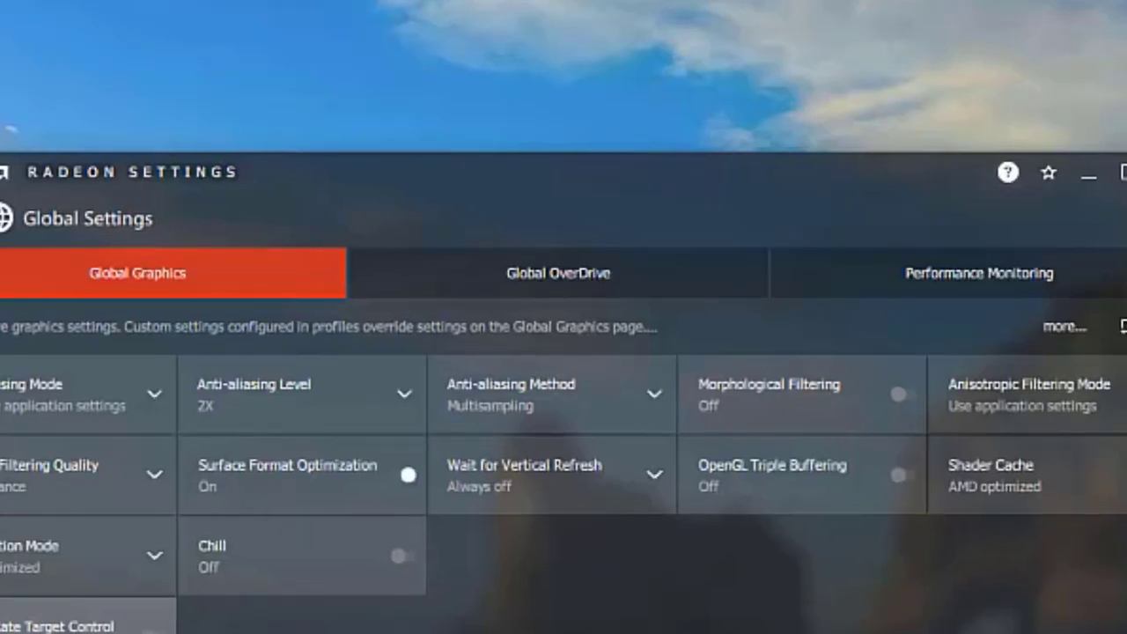
# In Radeon Settings, accept the Global OverDrive warning and set the Power Limit to 20% and the GPU Clock to about 790 MHz.
pyautogui.click(508, 273)
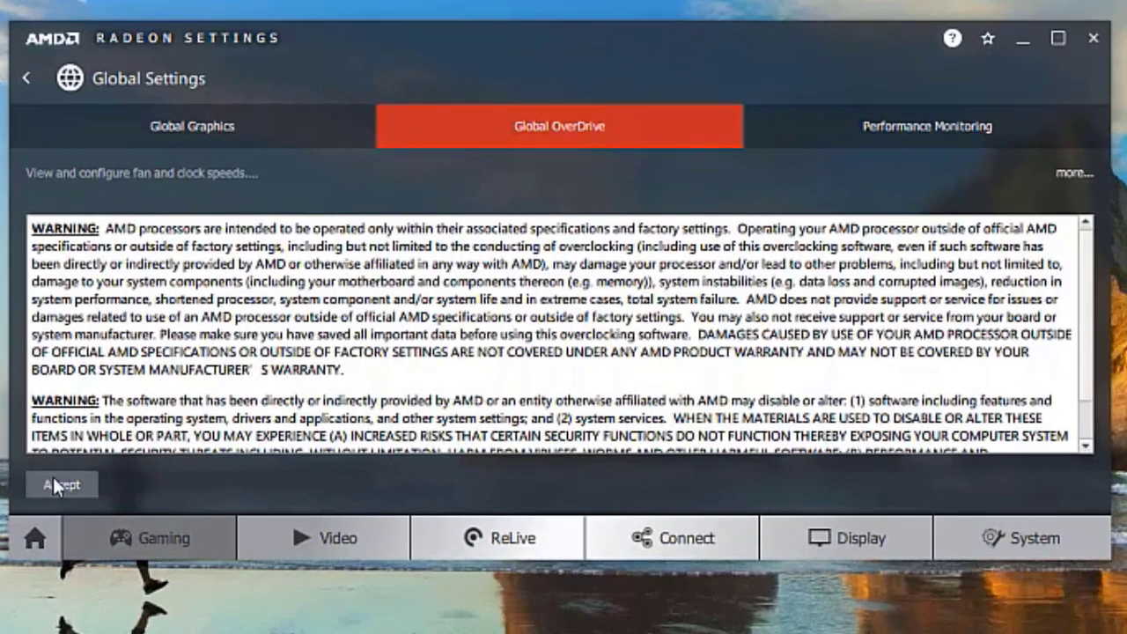
pyautogui.click(56, 487)
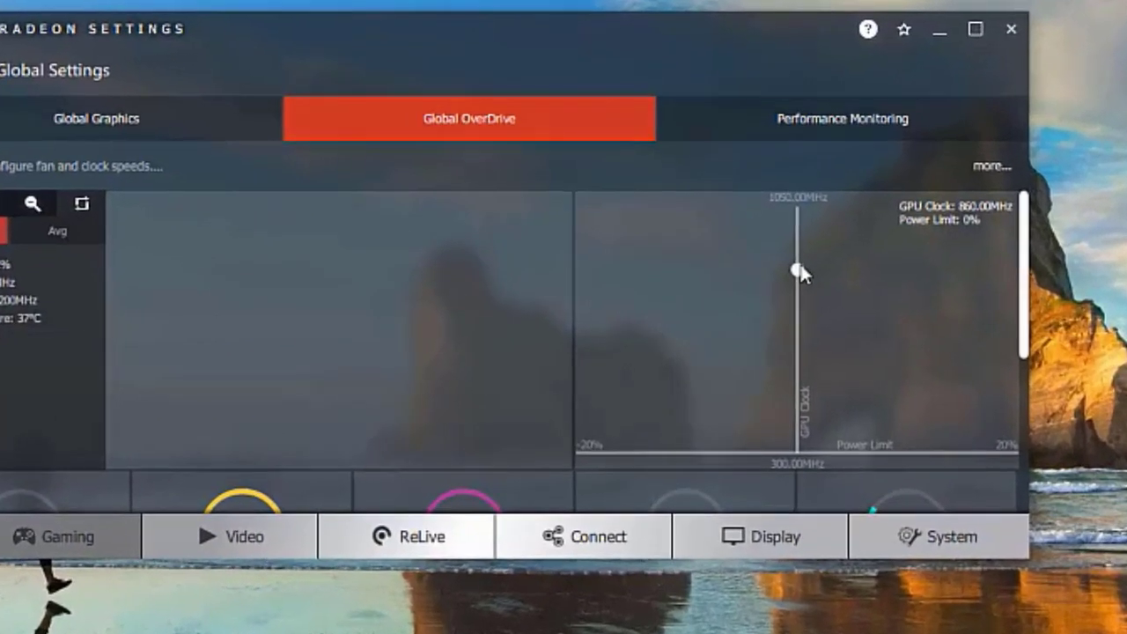
pyautogui.moveTo(735, 301); pyautogui.dragTo(736, 298)
pyautogui.moveTo(800, 267); pyautogui.dragTo(1031, 296)
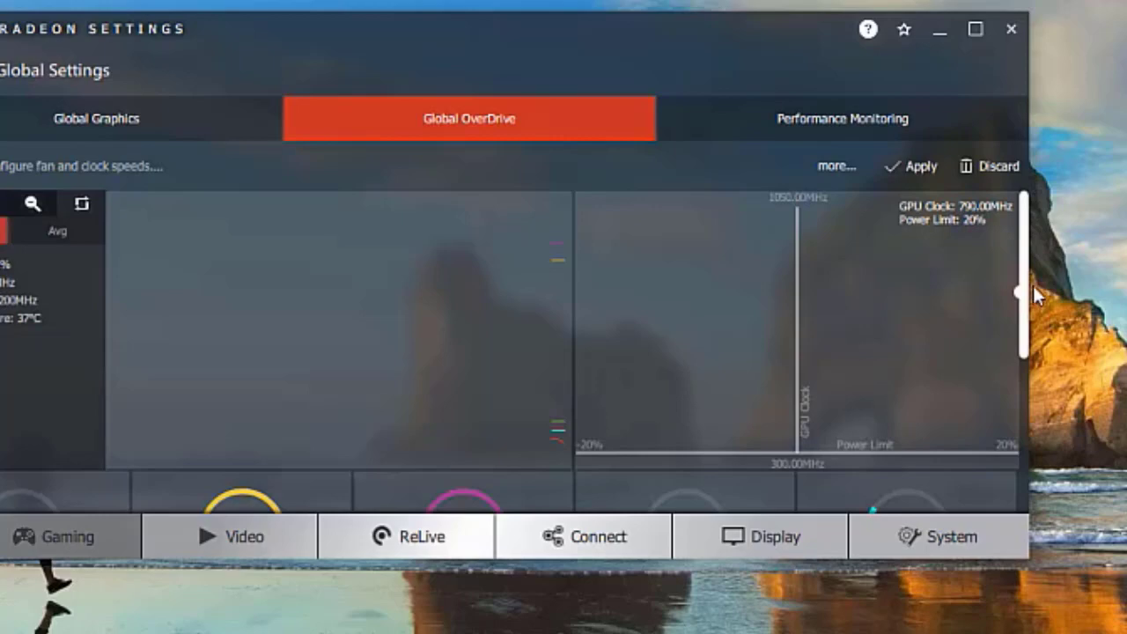